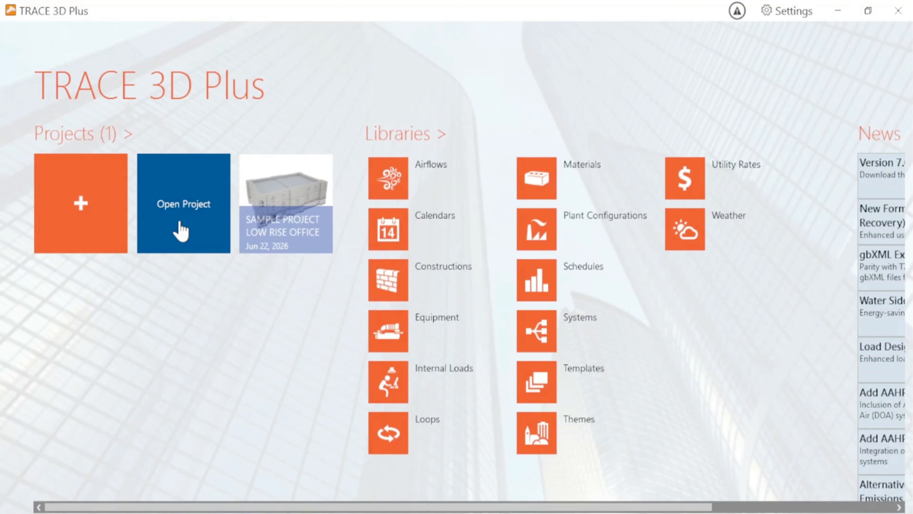
Step: Open the project file SAMPLE PROJECT LOW RISE OFFICE.mdfz and go to its Create Building view
{"action": "left_click", "coordinate": [181, 231]}
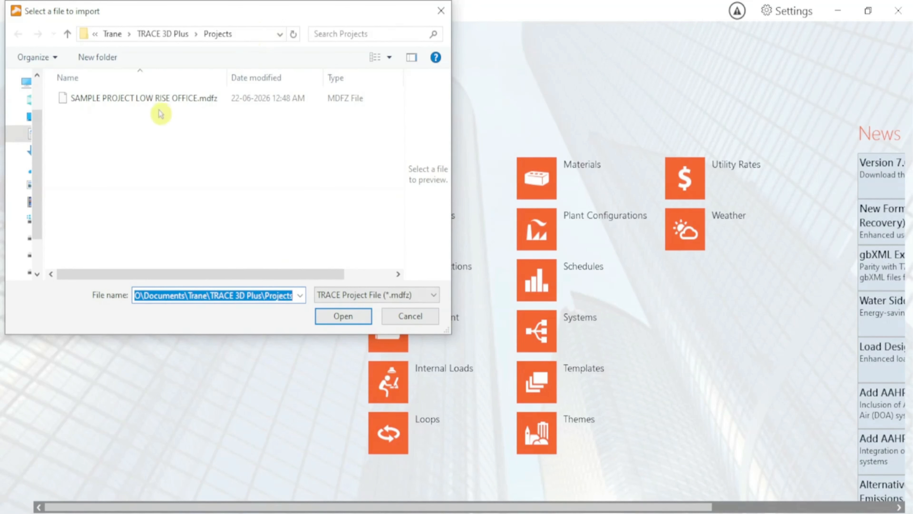
{"action": "left_click", "coordinate": [133, 102]}
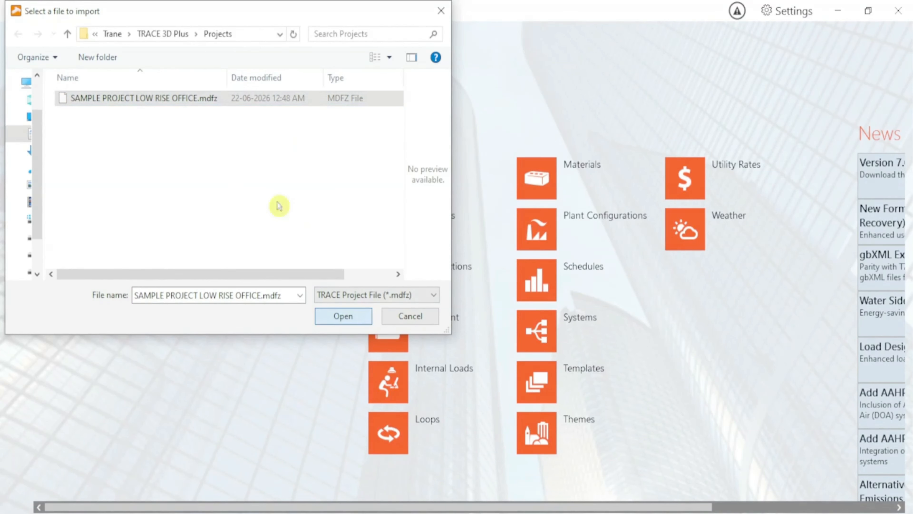
{"action": "left_click", "coordinate": [344, 319]}
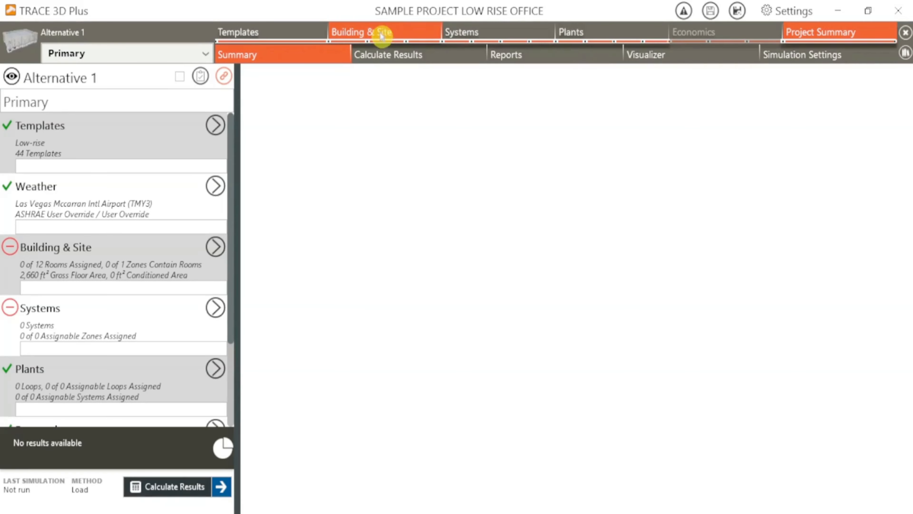
{"action": "left_click", "coordinate": [386, 34]}
{"action": "left_click", "coordinate": [410, 52]}
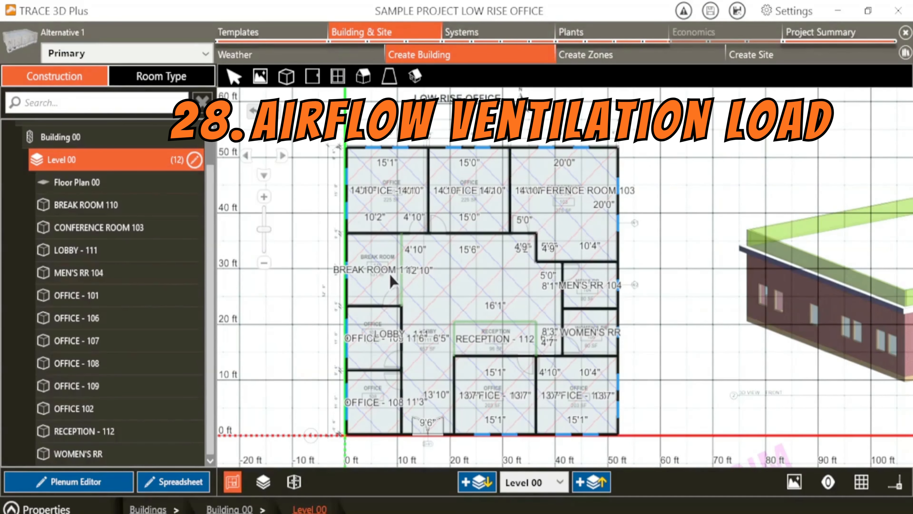
Step: Select the room OFFICE - 101 on the floor plan and open its airflow ventilation properties
{"action": "left_click", "coordinate": [234, 76]}
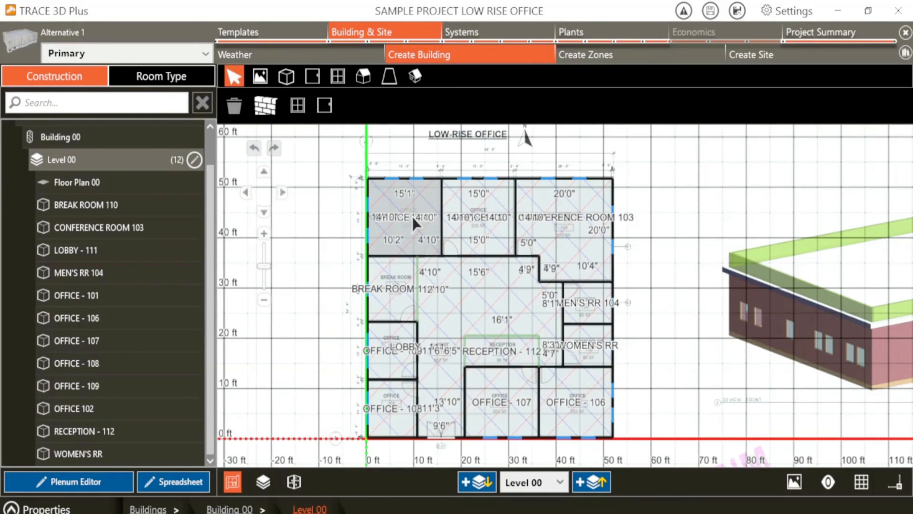
{"action": "left_click", "coordinate": [413, 226]}
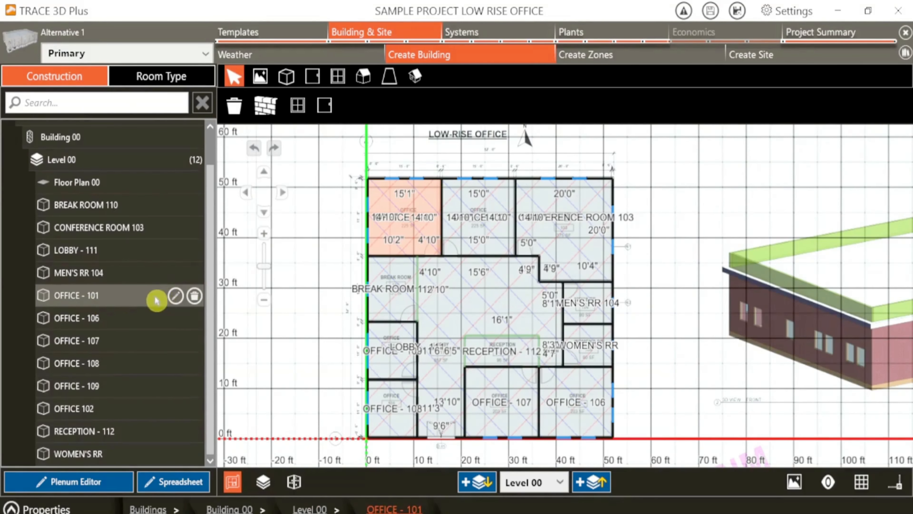
{"action": "left_click", "coordinate": [175, 301]}
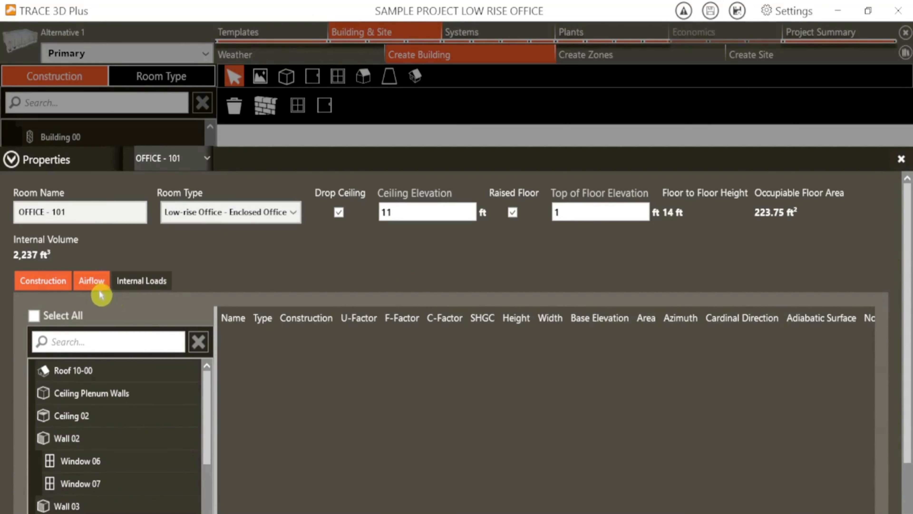
{"action": "left_click", "coordinate": [92, 289]}
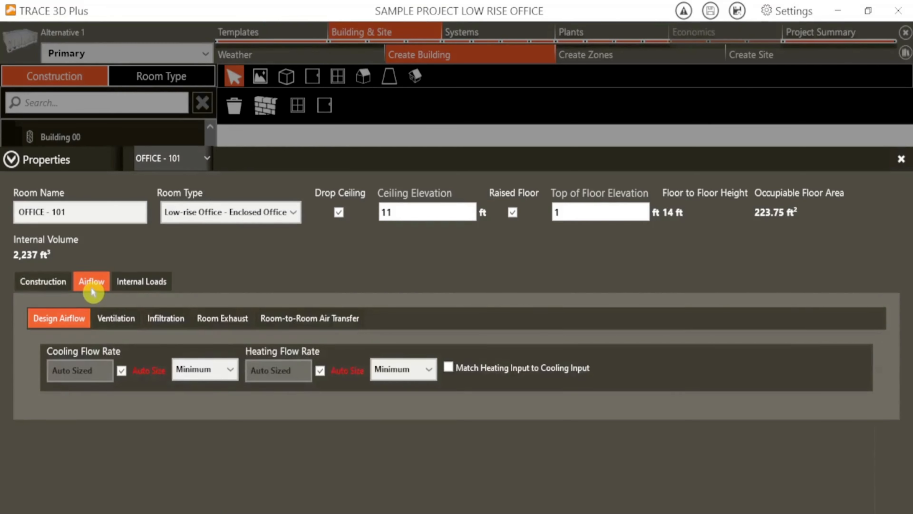
{"action": "left_click", "coordinate": [109, 326]}
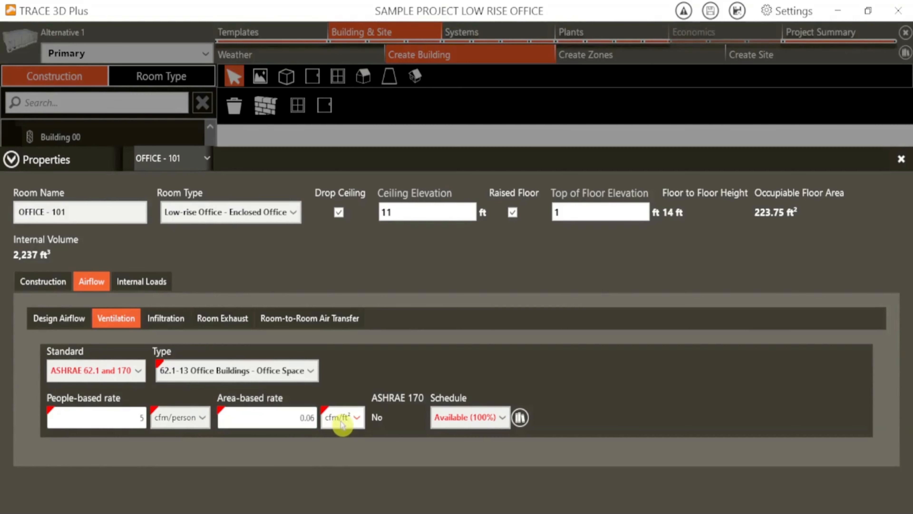
Step: Try the General ventilation standard with a 50 cfm flow rate for OFFICE - 101 and return to ASHRAE 62.1 and 170
{"action": "left_click", "coordinate": [349, 423]}
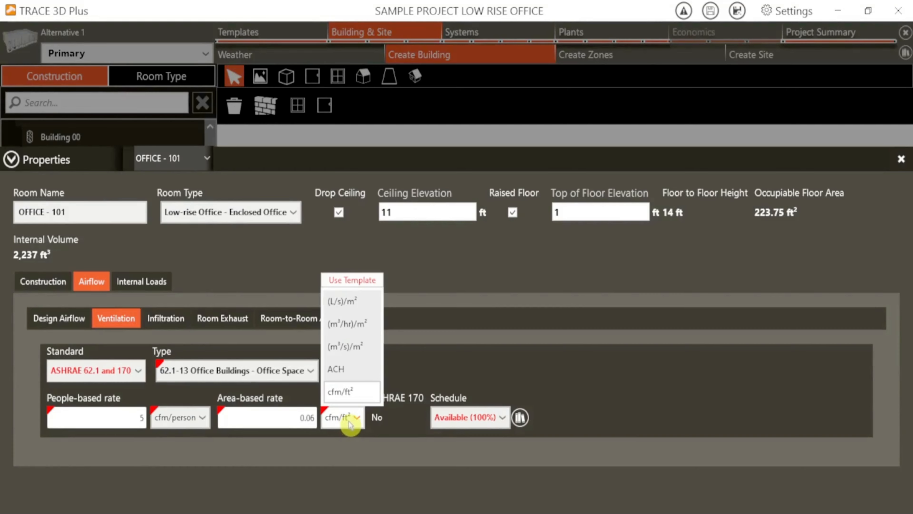
{"action": "left_click", "coordinate": [132, 414]}
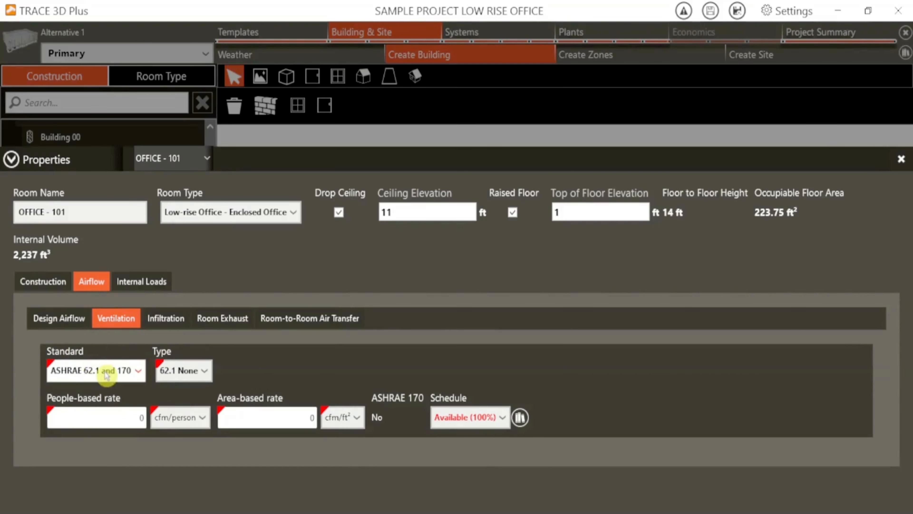
{"action": "left_click", "coordinate": [117, 369]}
{"action": "left_click", "coordinate": [78, 411]}
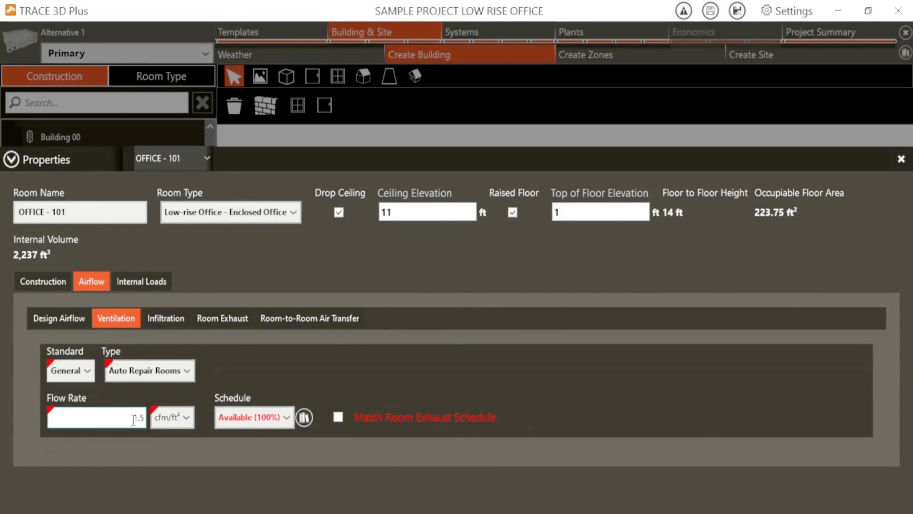
{"action": "left_click", "coordinate": [166, 420]}
{"action": "left_click", "coordinate": [175, 417]}
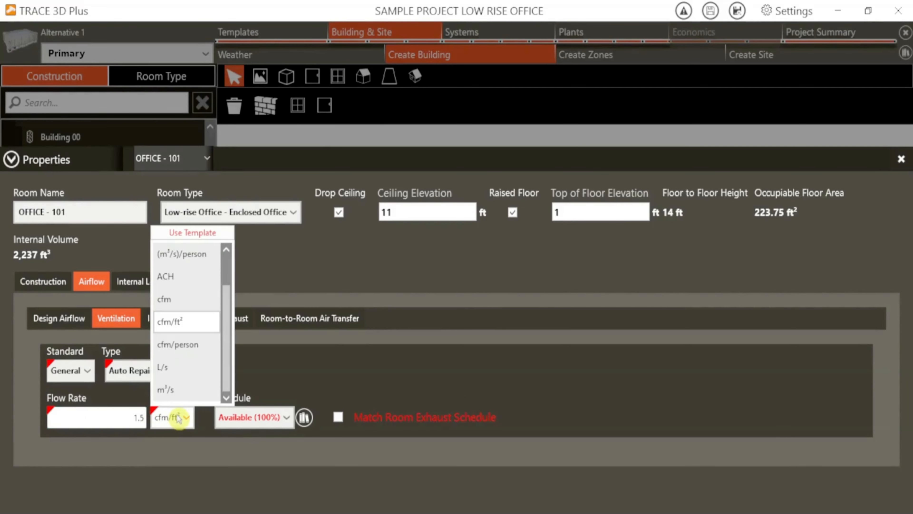
{"action": "left_click", "coordinate": [185, 305]}
{"action": "left_click", "coordinate": [138, 418]}
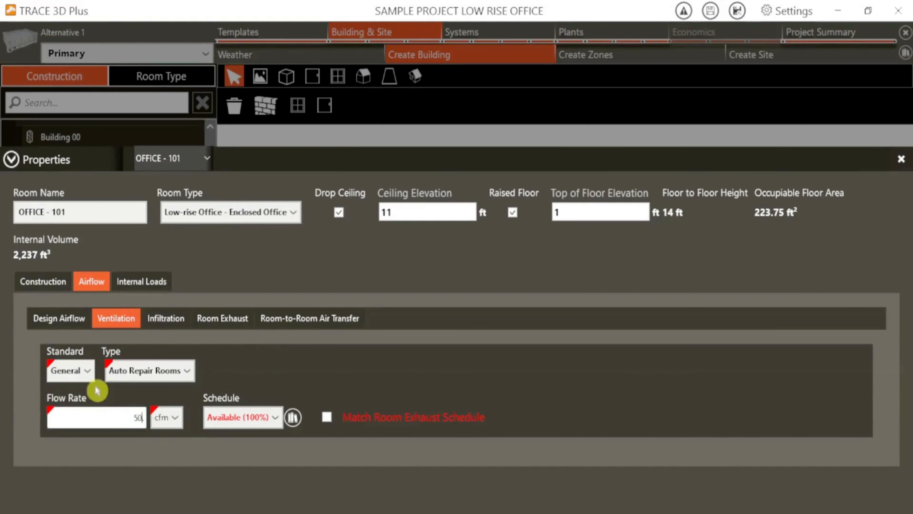
{"action": "left_click", "coordinate": [71, 371]}
{"action": "left_click", "coordinate": [86, 433]}
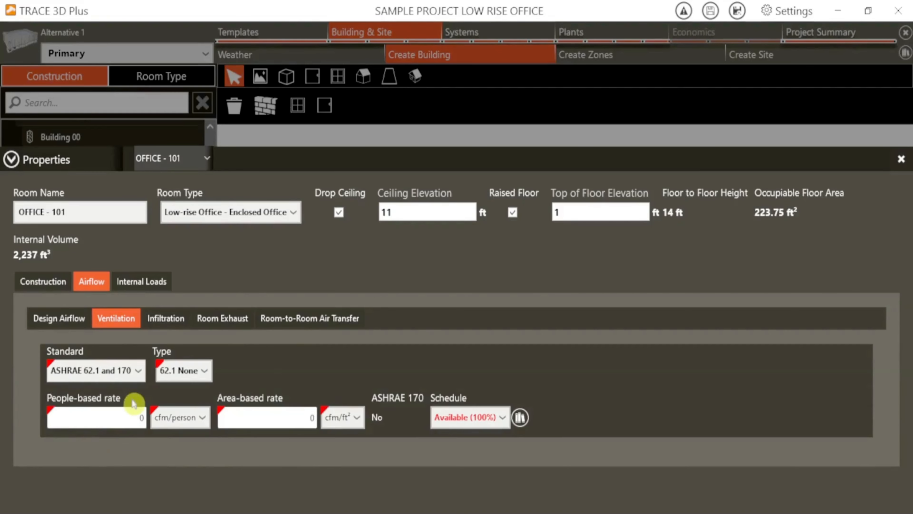
Step: Examine the ventilation settings of BREAK ROOM 110 and its available ventilation standards
{"action": "left_click", "coordinate": [183, 165]}
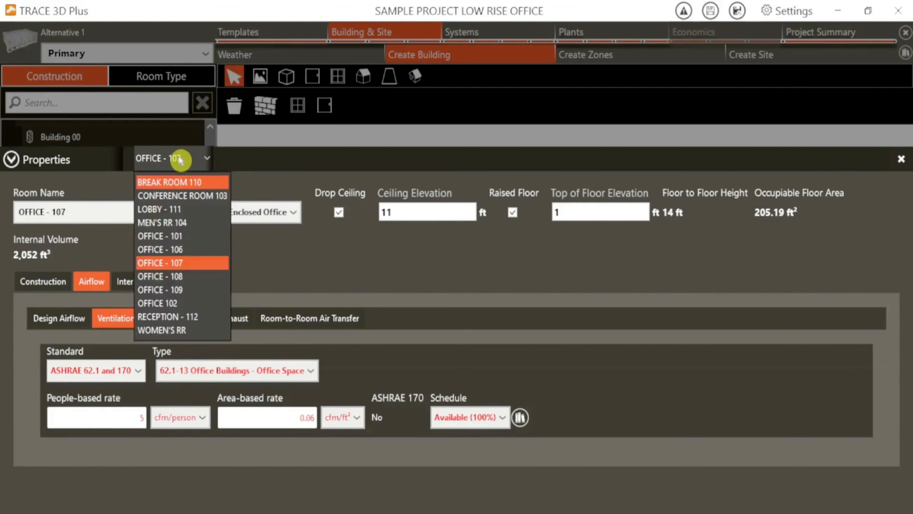
{"action": "left_click", "coordinate": [197, 182]}
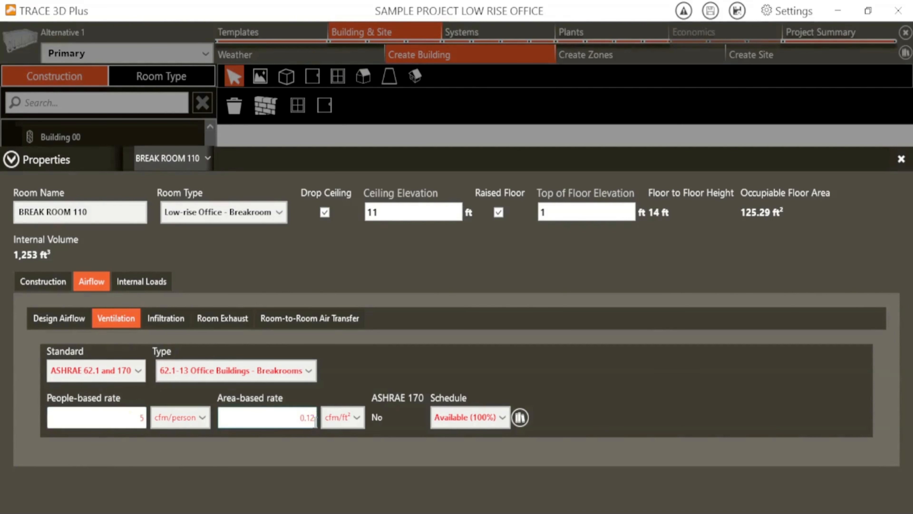
{"action": "left_click", "coordinate": [132, 374]}
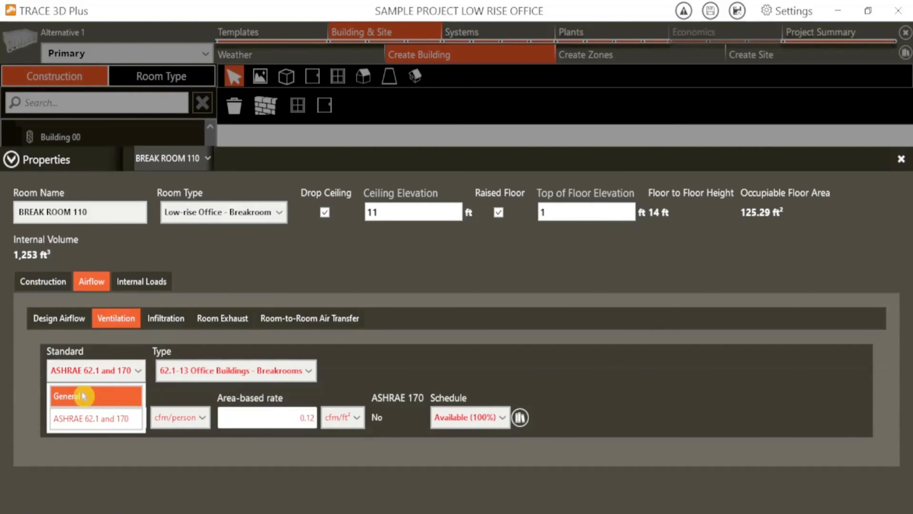
{"action": "left_click", "coordinate": [175, 260]}
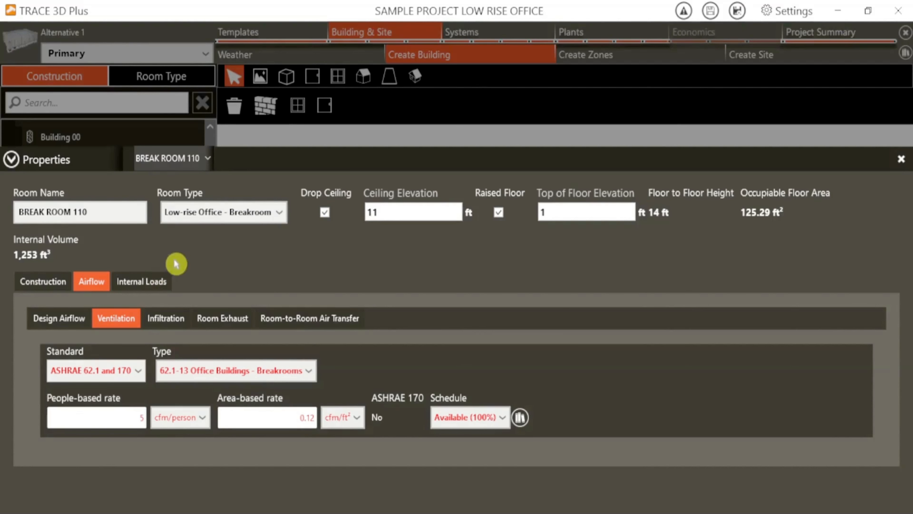
Step: In the internal loads of OFFICE - 101, disable the template people load and add a room-level people load
{"action": "left_click", "coordinate": [151, 288]}
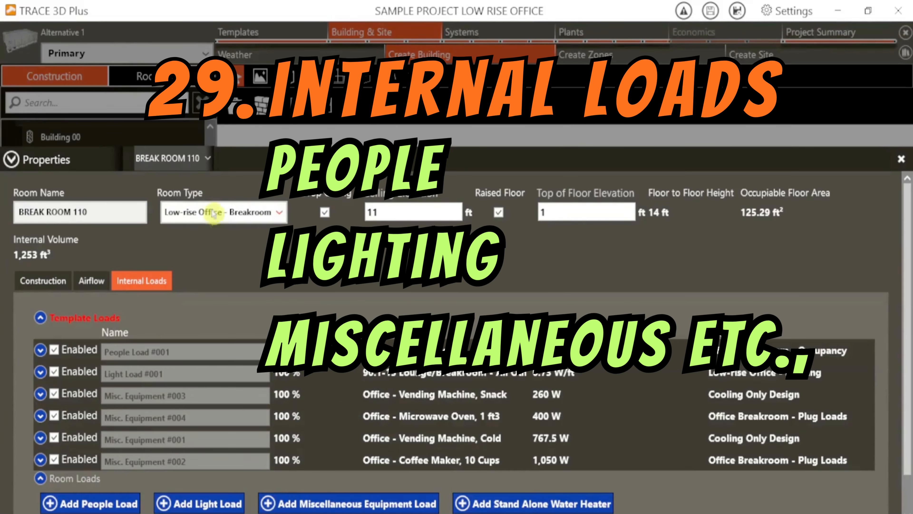
{"action": "left_click", "coordinate": [161, 164]}
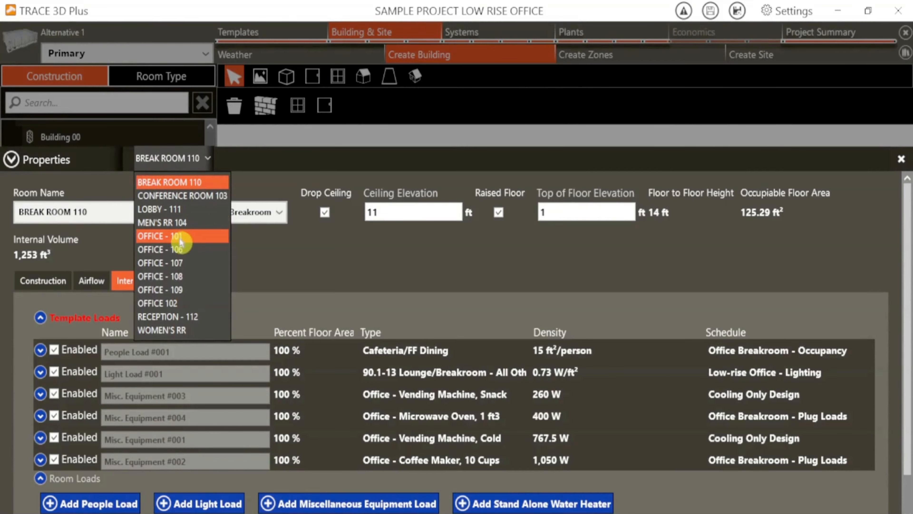
{"action": "left_click", "coordinate": [190, 238]}
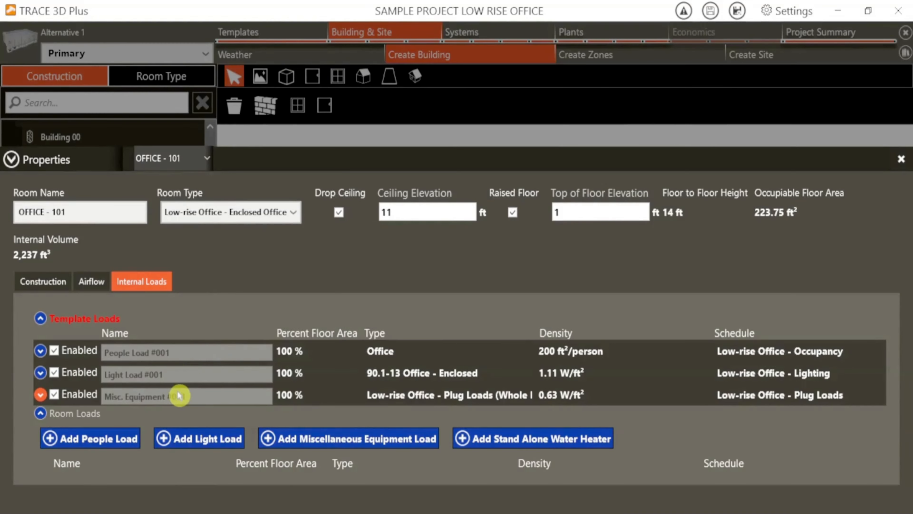
{"action": "left_click", "coordinate": [55, 351]}
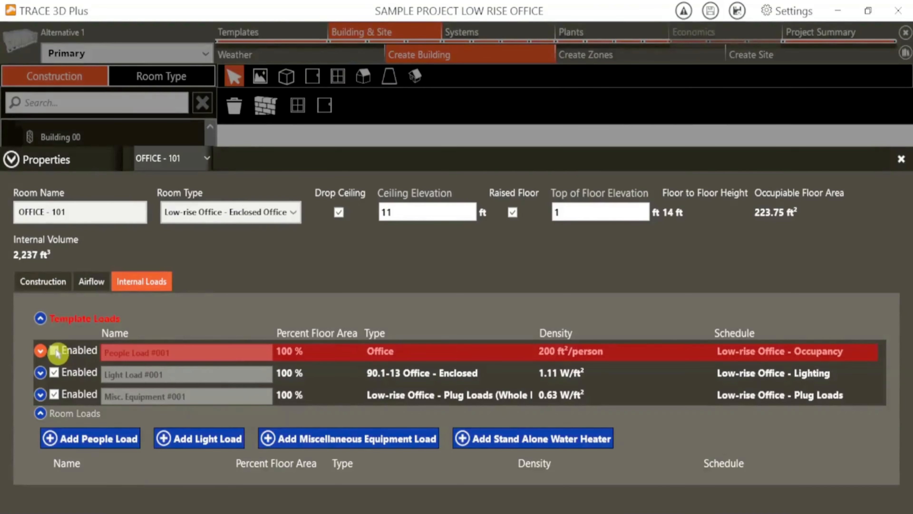
{"action": "left_click", "coordinate": [82, 444]}
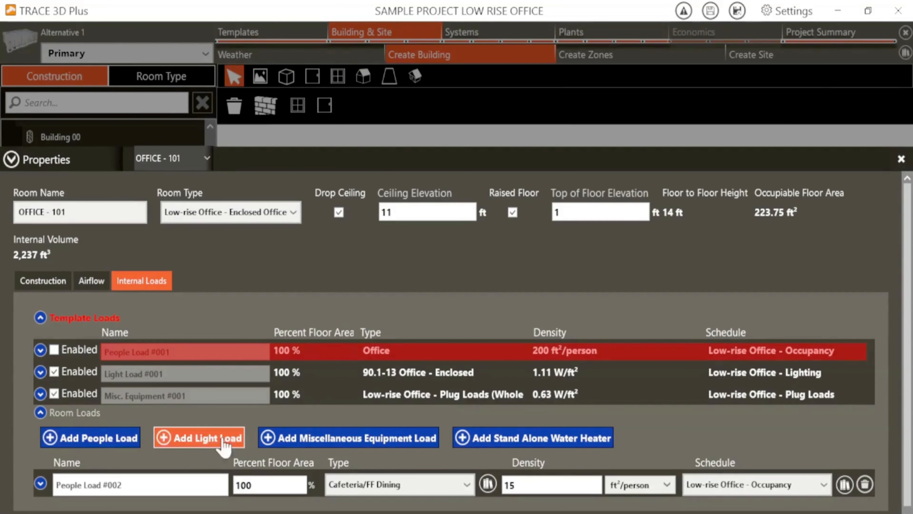
Step: Set the added people load to type Office, a density of 2 people and the Low-rise Office - Occupancy schedule
{"action": "left_click", "coordinate": [375, 480]}
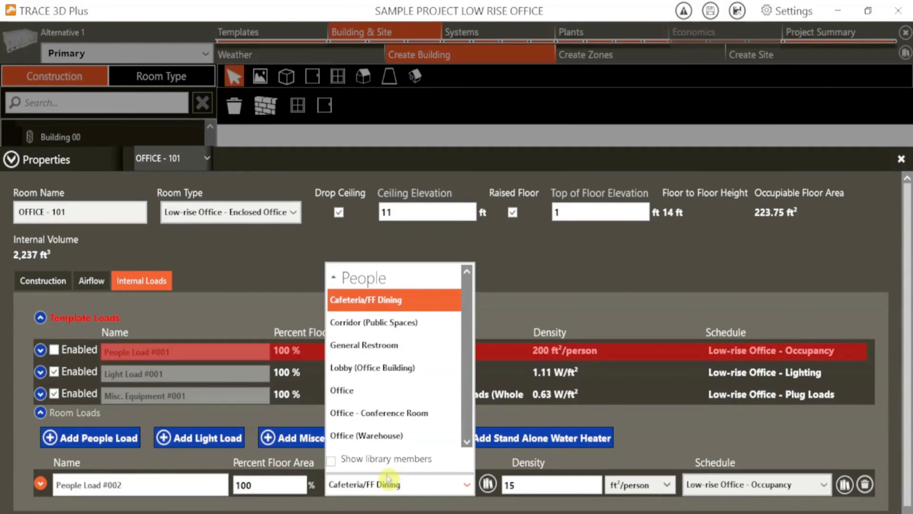
{"action": "left_click", "coordinate": [357, 390]}
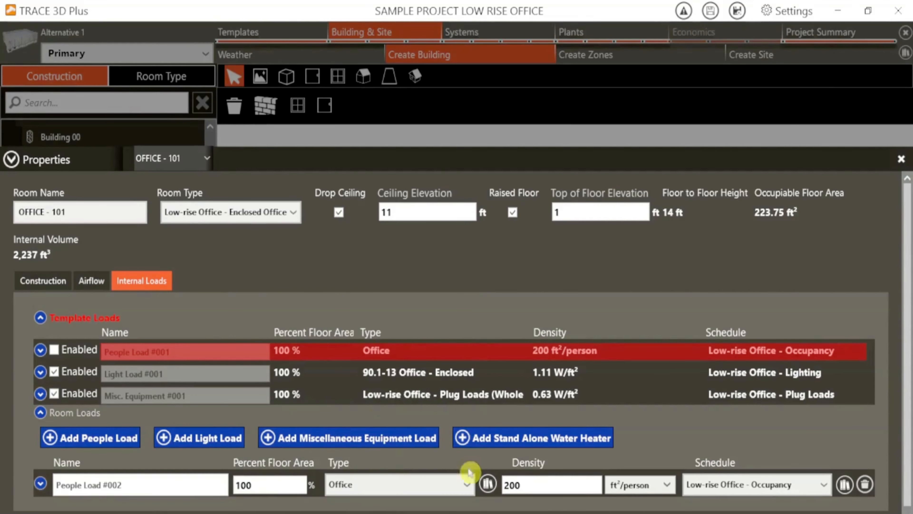
{"action": "left_click", "coordinate": [640, 485]}
{"action": "left_click", "coordinate": [635, 451]}
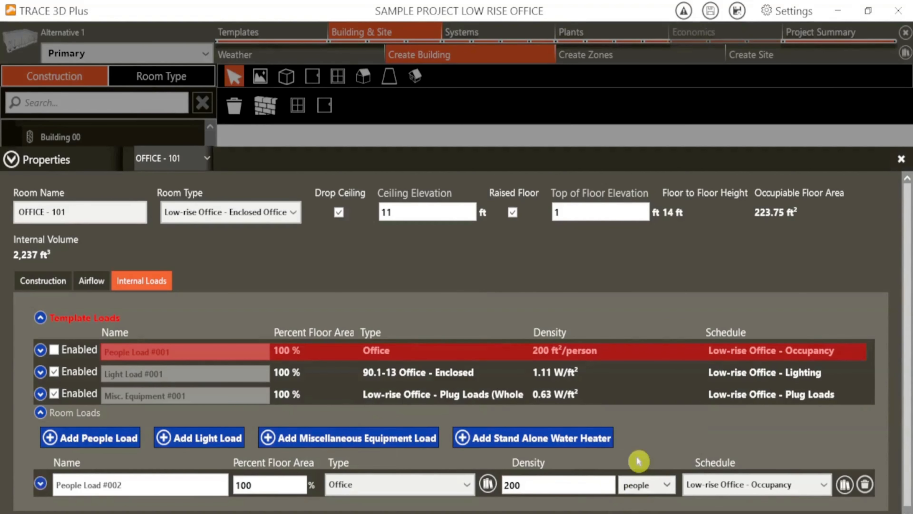
{"action": "left_click_drag", "start_coordinate": [578, 487], "coordinate": [493, 485]}
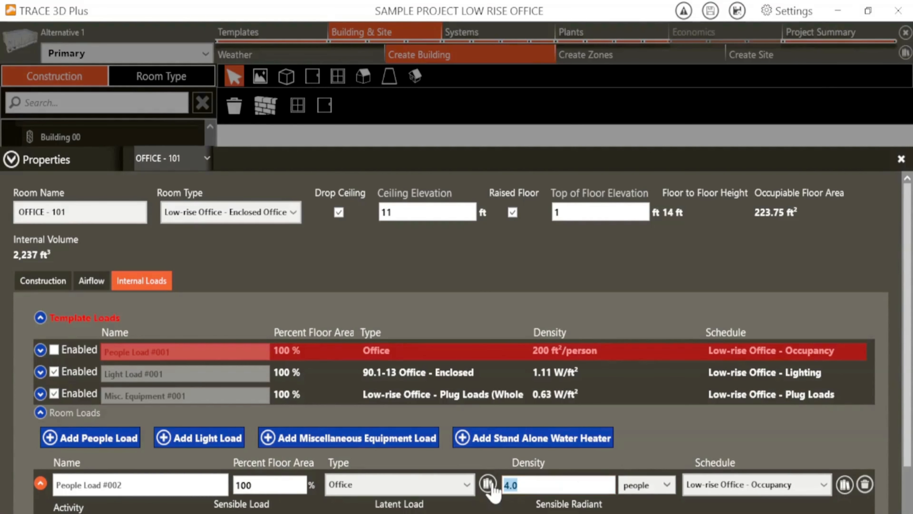
{"action": "type", "text": "2."}
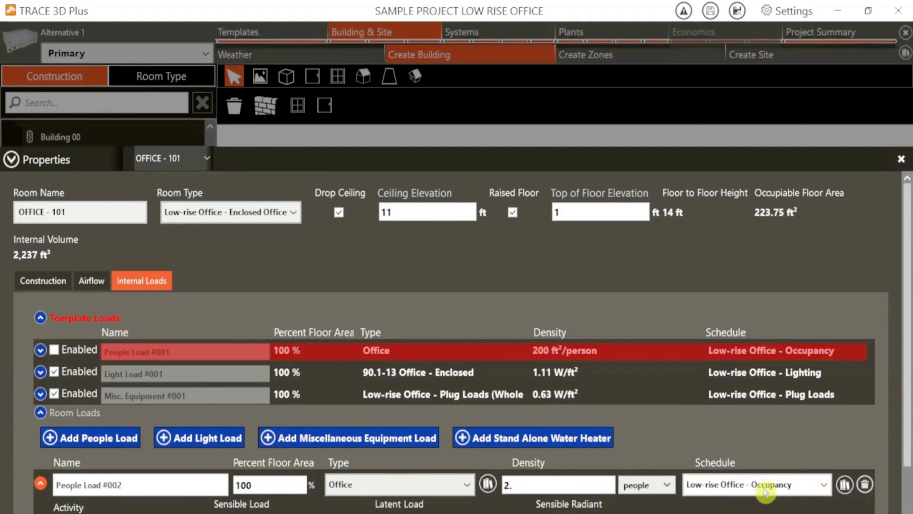
{"action": "left_click", "coordinate": [755, 485]}
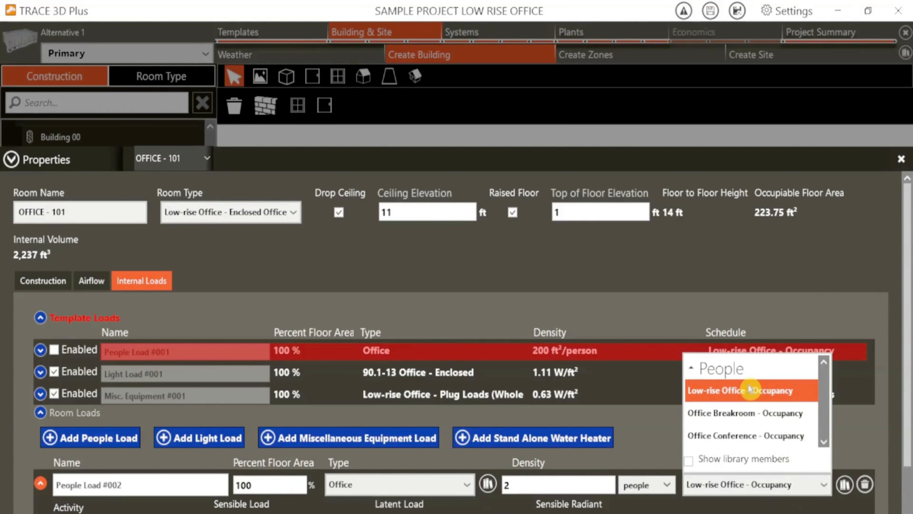
{"action": "left_click", "coordinate": [736, 390]}
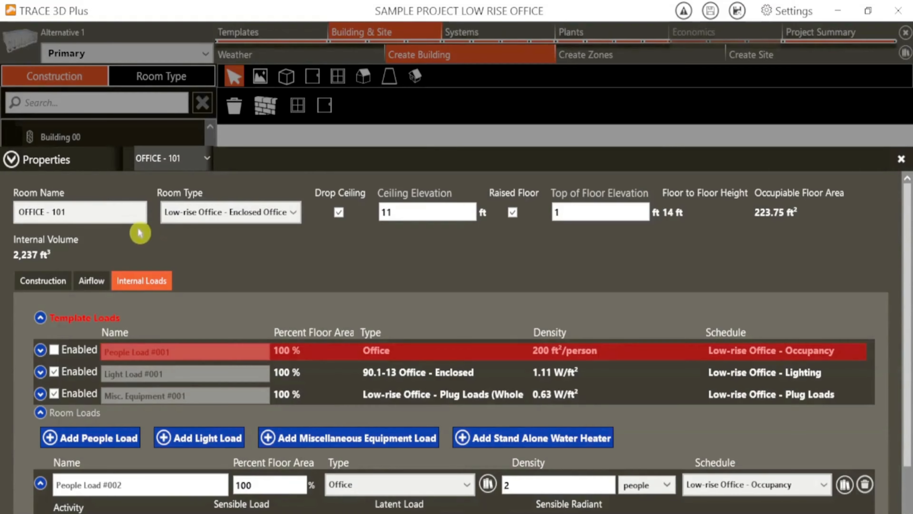
Step: Disable the template people load of CONFERENCE ROOM 103 and add a room-level people load
{"action": "left_click", "coordinate": [170, 164]}
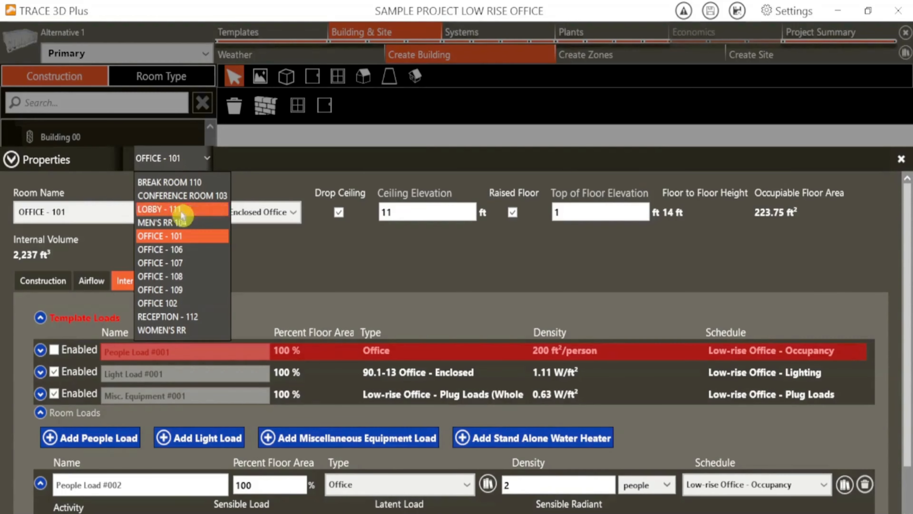
{"action": "left_click", "coordinate": [191, 200]}
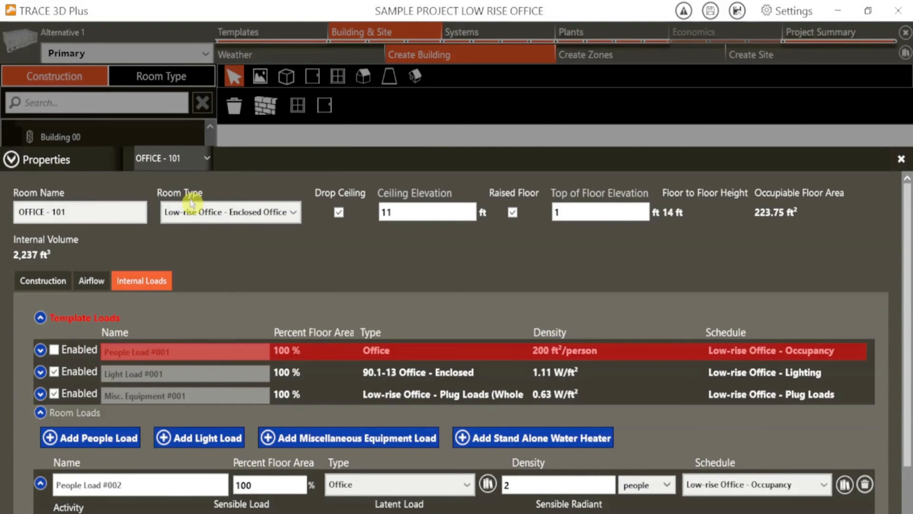
{"action": "left_click", "coordinate": [54, 352]}
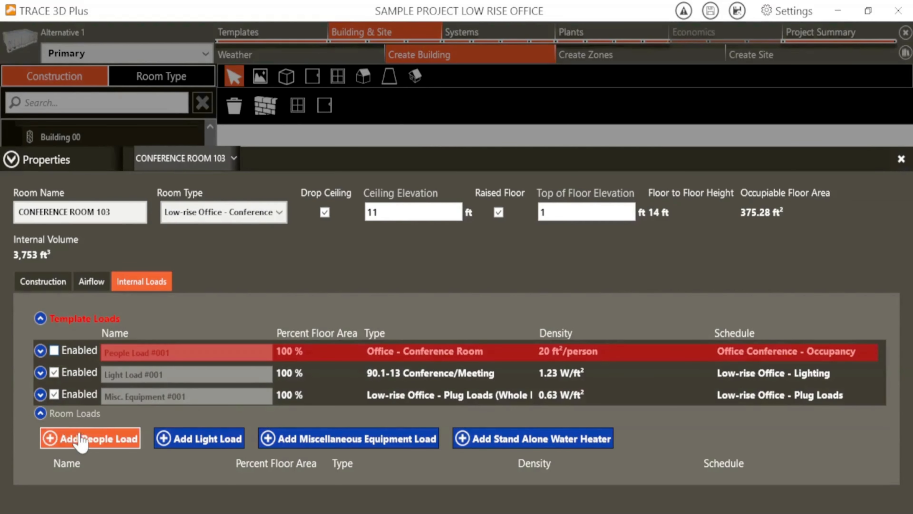
{"action": "left_click", "coordinate": [90, 438]}
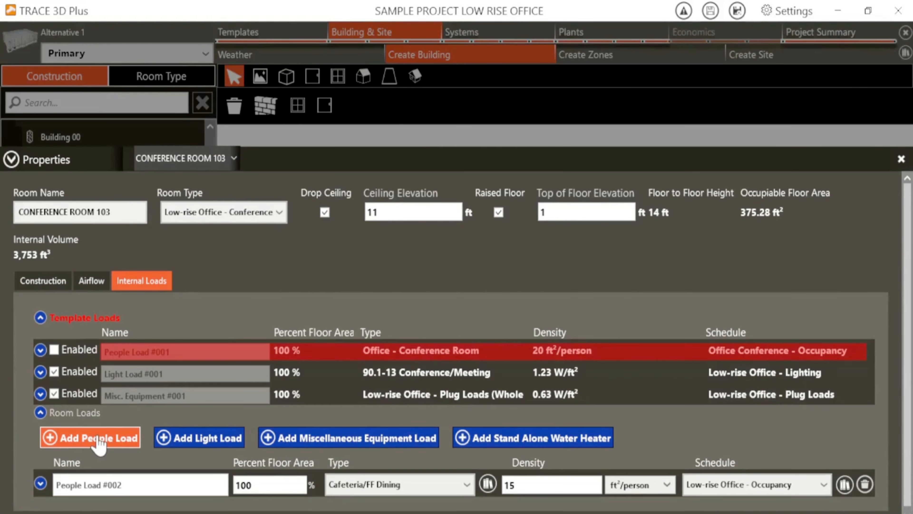
Step: Set the conference room's added people load to type Office - Conference Room, a density of 10 people and the Office Conference - Occupancy schedule
{"action": "left_click", "coordinate": [399, 485]}
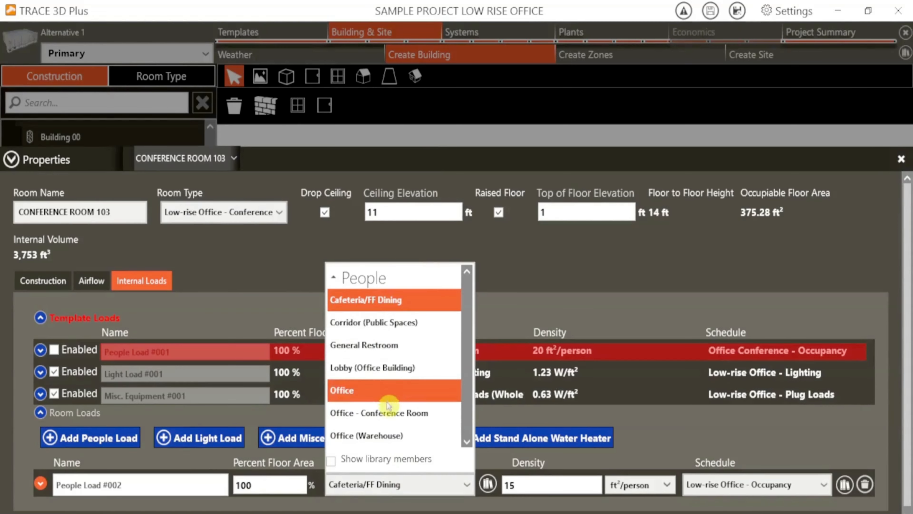
{"action": "left_click", "coordinate": [382, 414]}
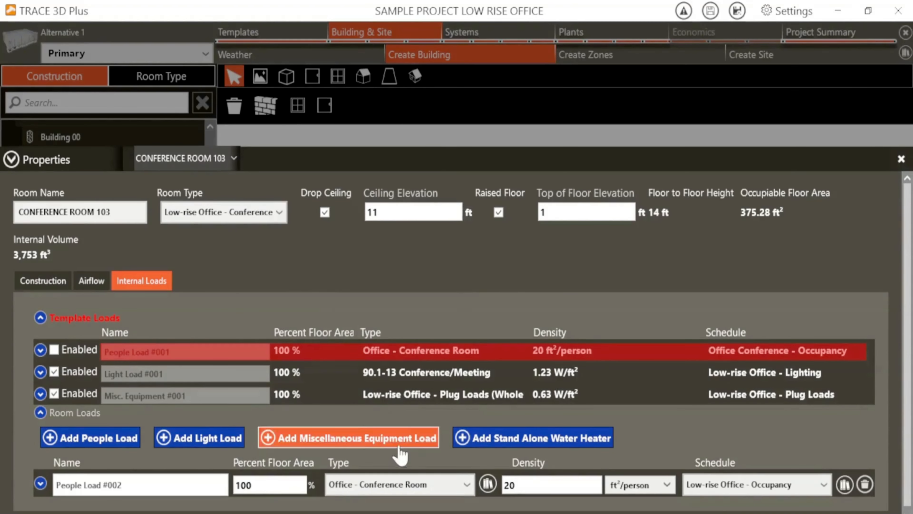
{"action": "left_click", "coordinate": [642, 485]}
{"action": "left_click", "coordinate": [645, 450]}
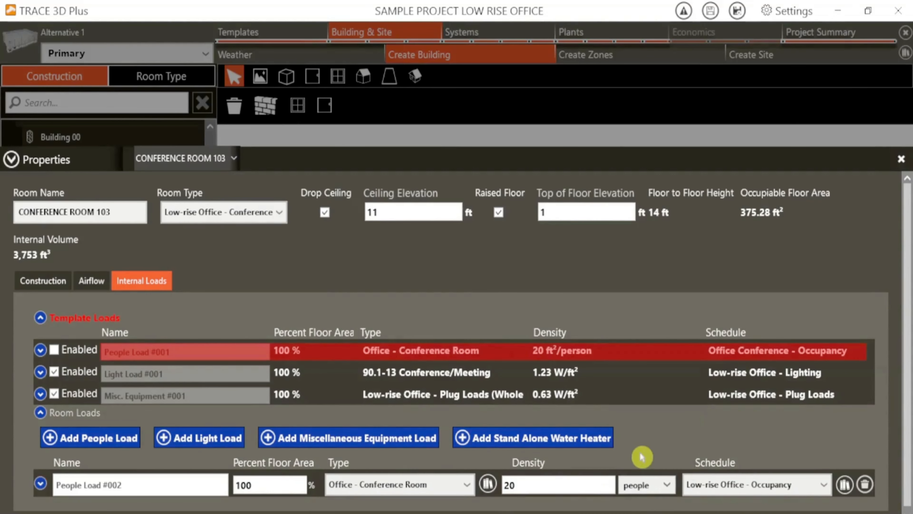
{"action": "left_click", "coordinate": [559, 486]}
{"action": "left_click", "coordinate": [478, 484]}
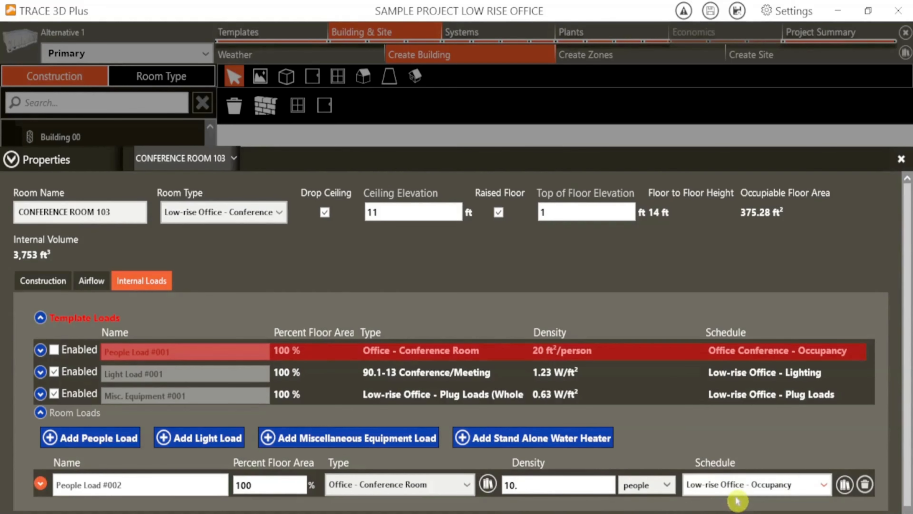
{"action": "left_click", "coordinate": [739, 482]}
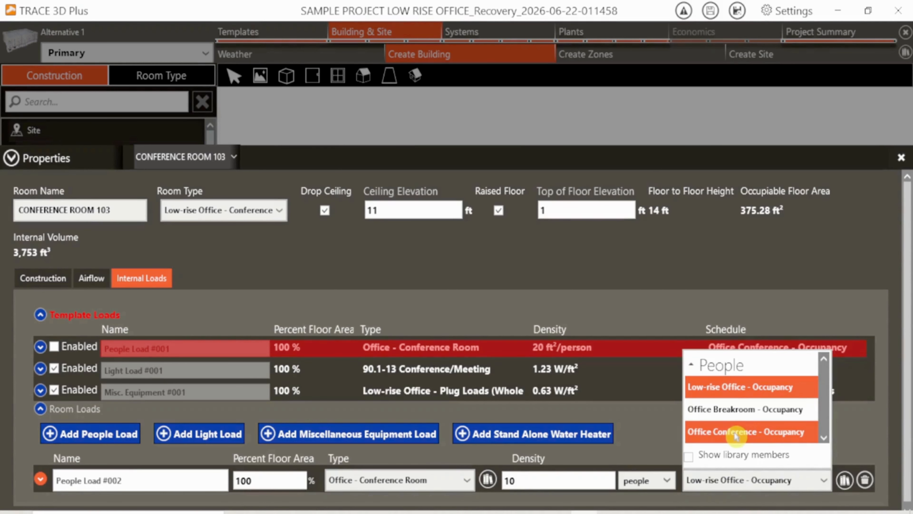
{"action": "left_click", "coordinate": [735, 435]}
Step: Close the properties of CONFERENCE ROOM 103 and go to the creation of zones for the building
{"action": "left_click", "coordinate": [194, 158]}
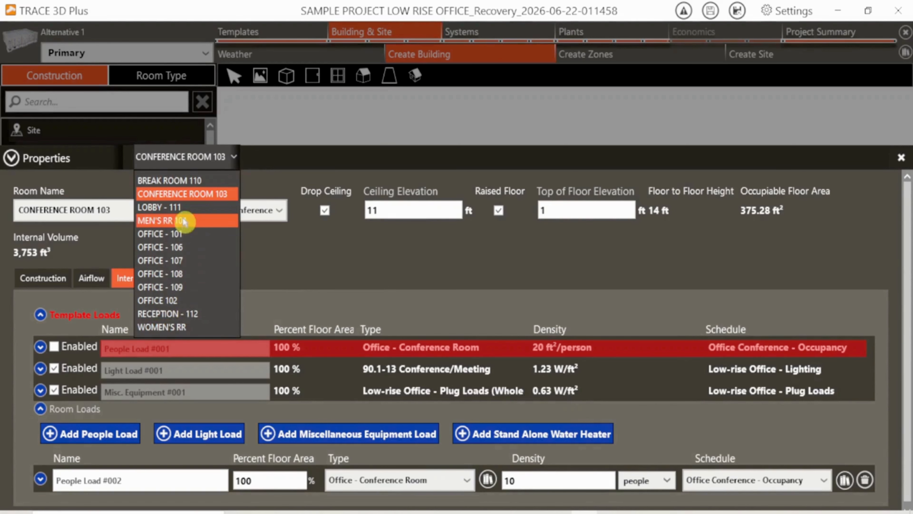
{"action": "left_click", "coordinate": [341, 276]}
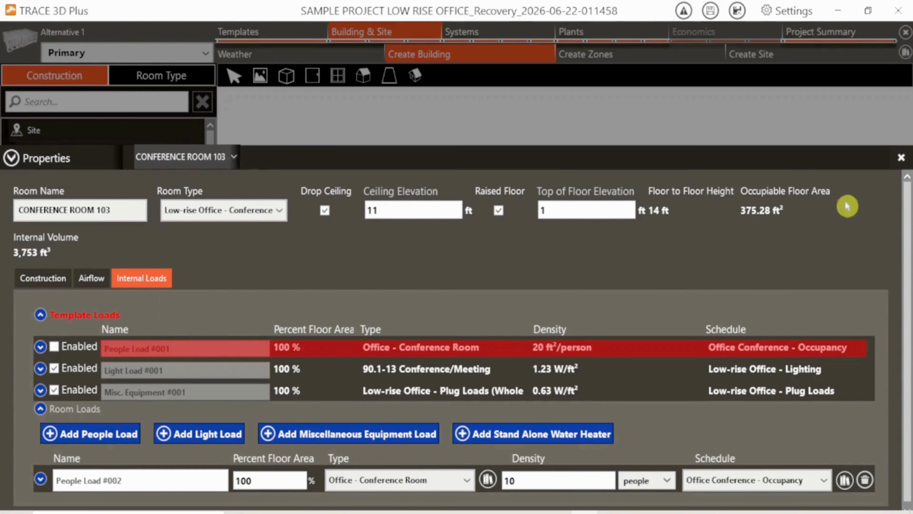
{"action": "left_click", "coordinate": [901, 158]}
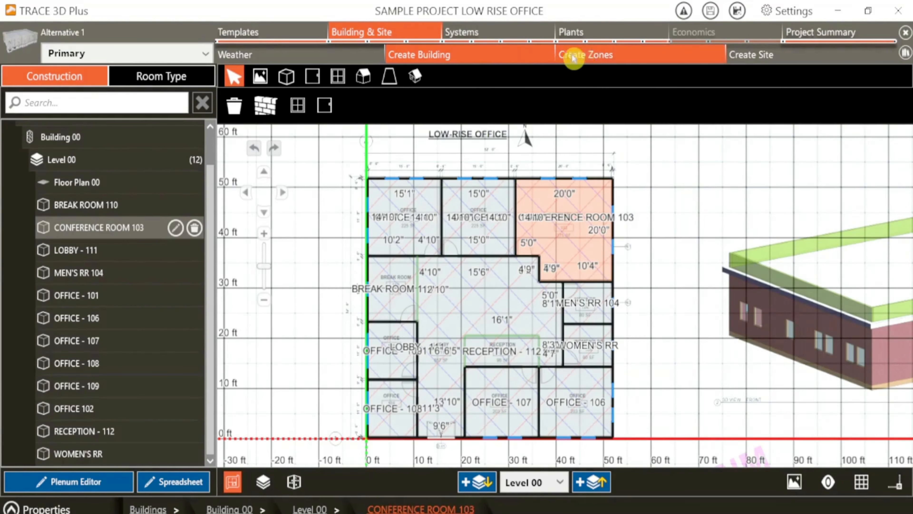
{"action": "left_click", "coordinate": [588, 58]}
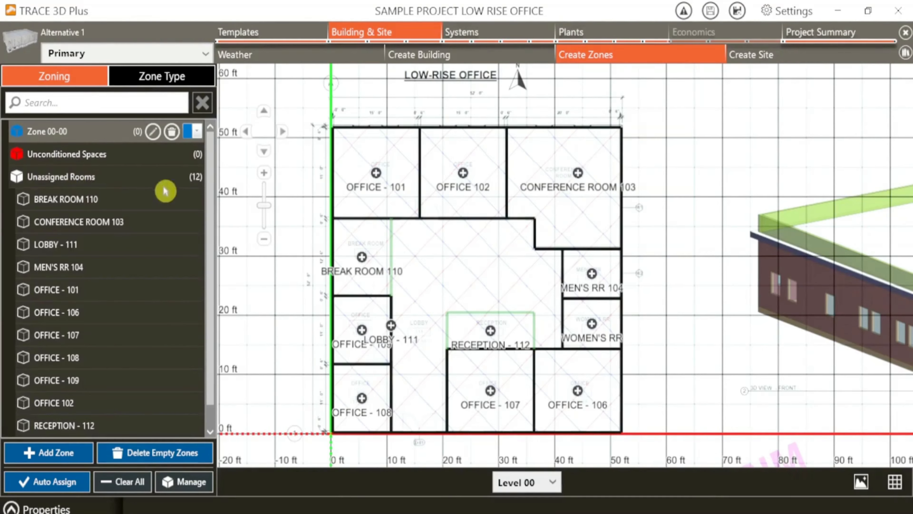
{"action": "scroll", "coordinate": [81, 226], "scroll_direction": "down", "scroll_amount": 1}
{"action": "scroll", "coordinate": [67, 403], "scroll_direction": "up", "scroll_amount": 1}
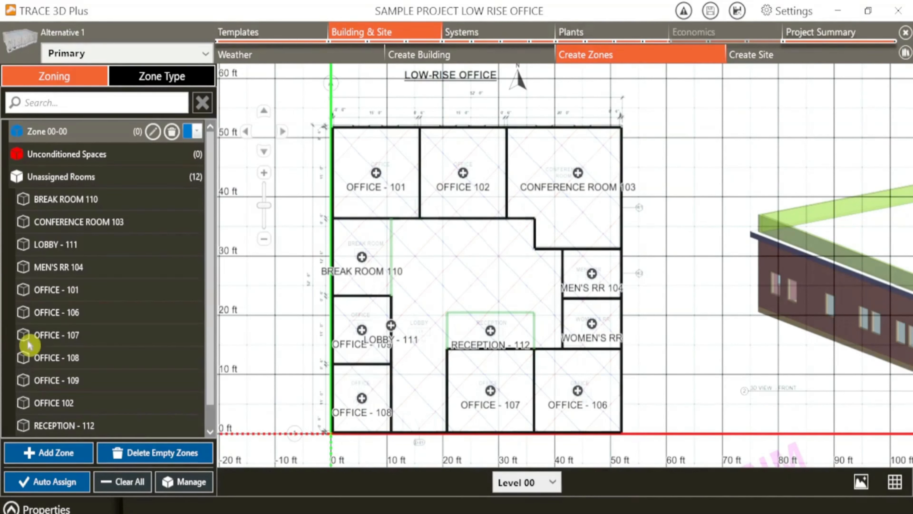
Step: Add four more zones to the zone list, up to Zone 00-04
{"action": "left_click", "coordinate": [55, 453]}
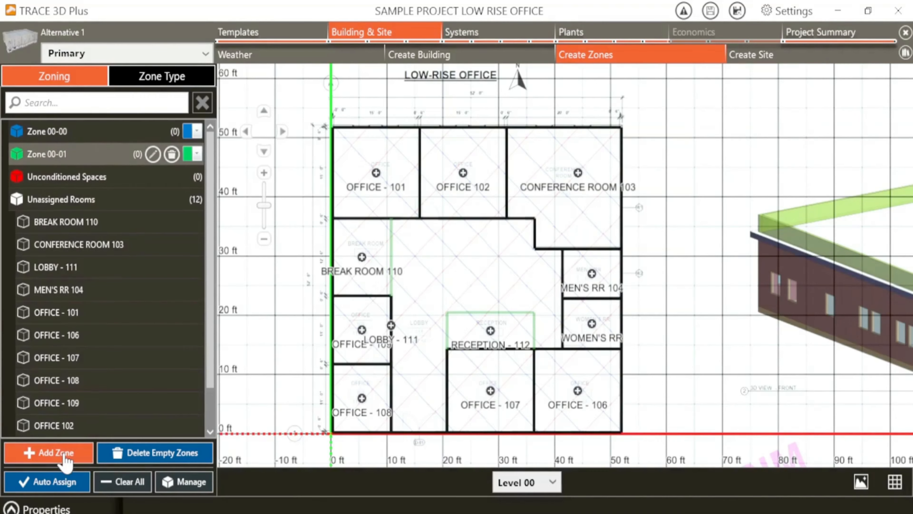
{"action": "left_click", "coordinate": [61, 454]}
{"action": "left_click", "coordinate": [64, 457]}
{"action": "left_click", "coordinate": [64, 457]}
{"action": "left_click", "coordinate": [64, 458]}
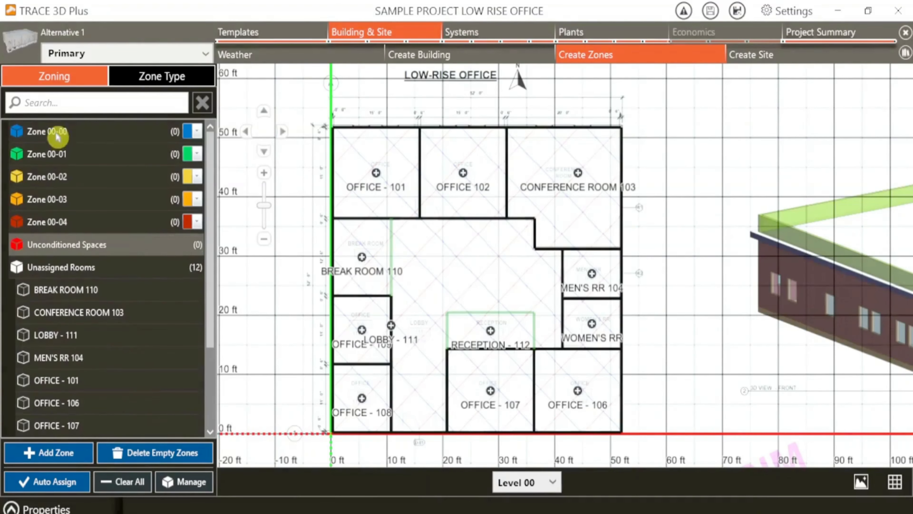
Step: View the zone control properties of Zone 00-00 and close them
{"action": "left_click", "coordinate": [69, 137]}
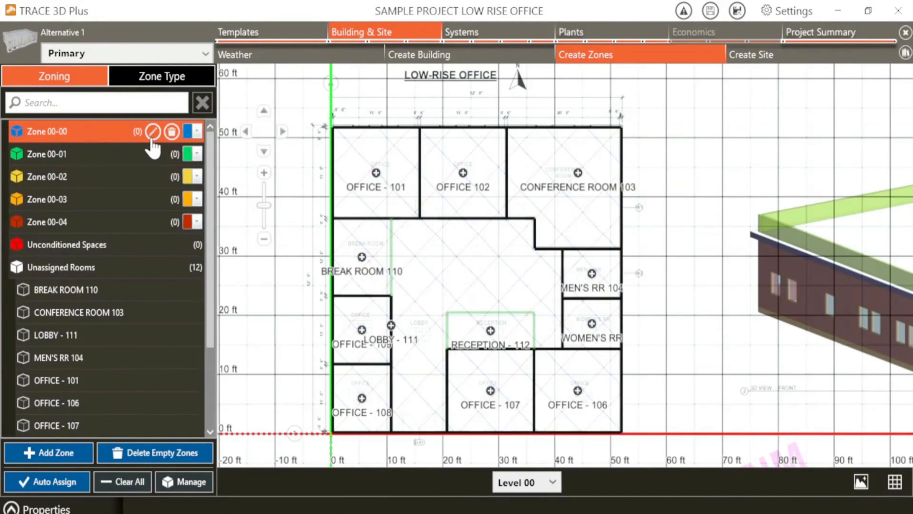
{"action": "left_click", "coordinate": [153, 132]}
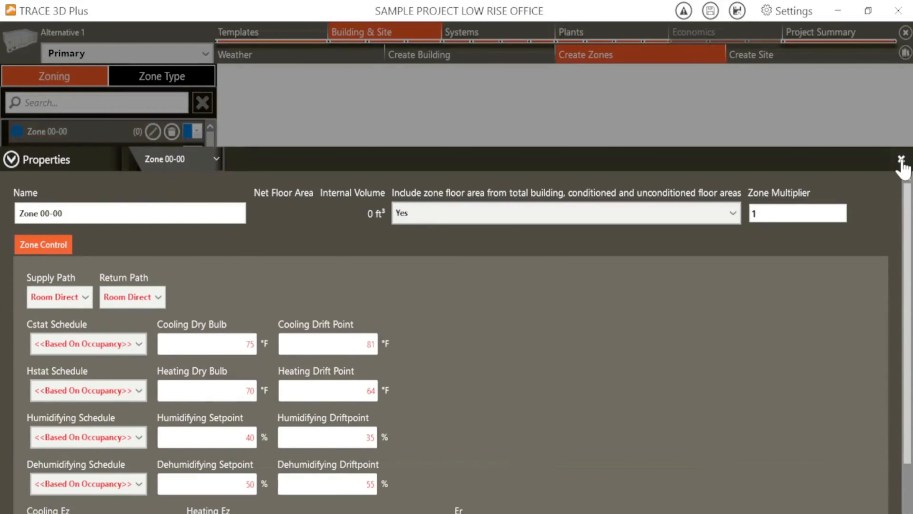
{"action": "left_click", "coordinate": [901, 160]}
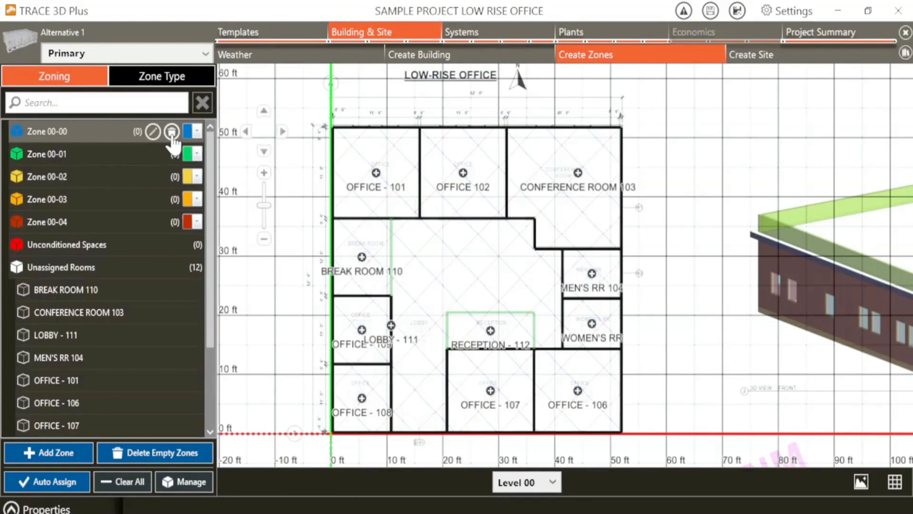
Step: Delete Zone 00-00 and change the display color of Zone 00-01 to dark orange
{"action": "left_click", "coordinate": [172, 132]}
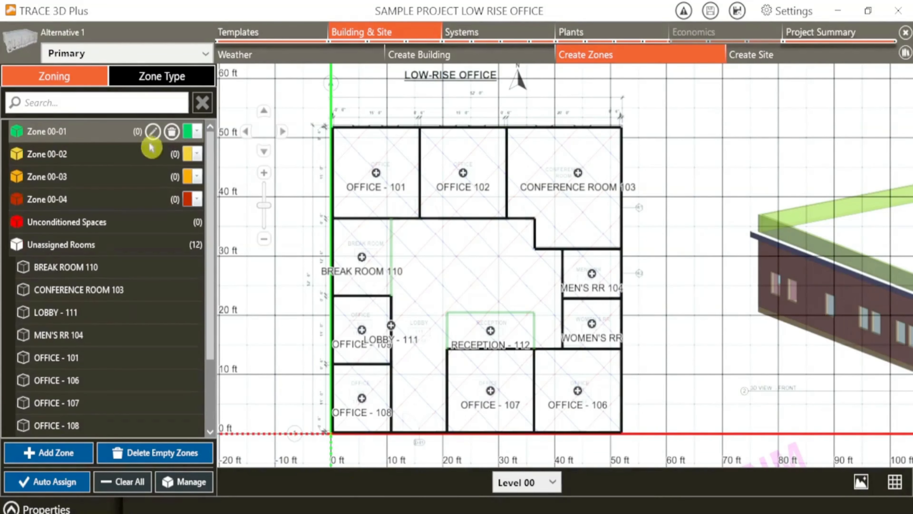
{"action": "left_click", "coordinate": [196, 133]}
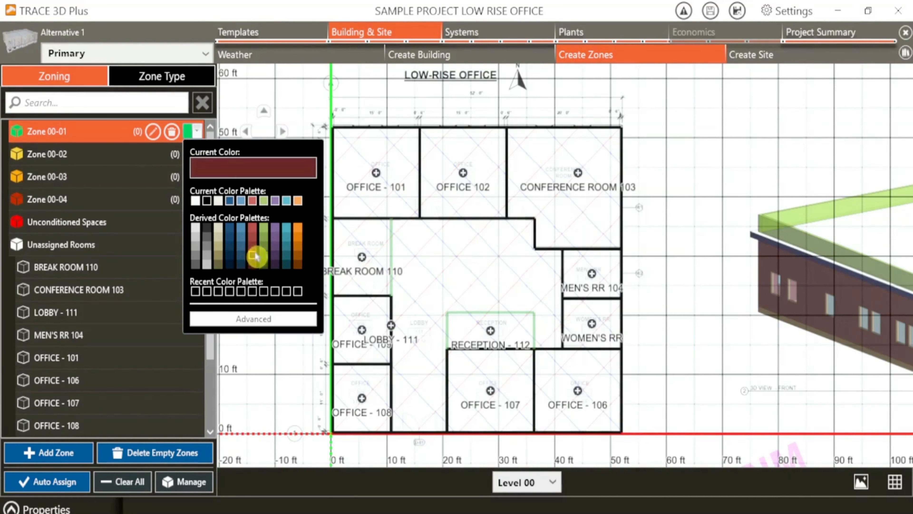
{"action": "left_click", "coordinate": [295, 244]}
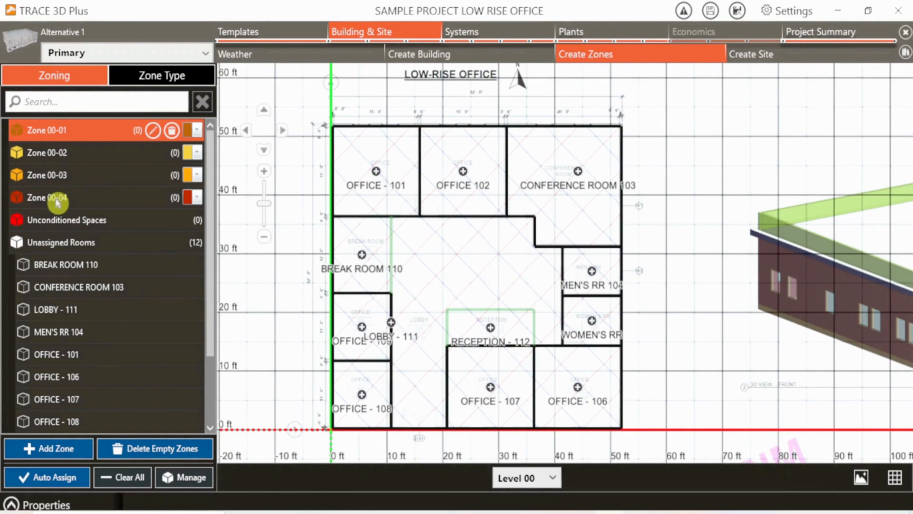
Step: Add further zones up to Zone 00-13 and delete the surplus Zone 00-13
{"action": "left_click", "coordinate": [55, 448]}
{"action": "left_click", "coordinate": [56, 448]}
{"action": "left_click", "coordinate": [56, 448]}
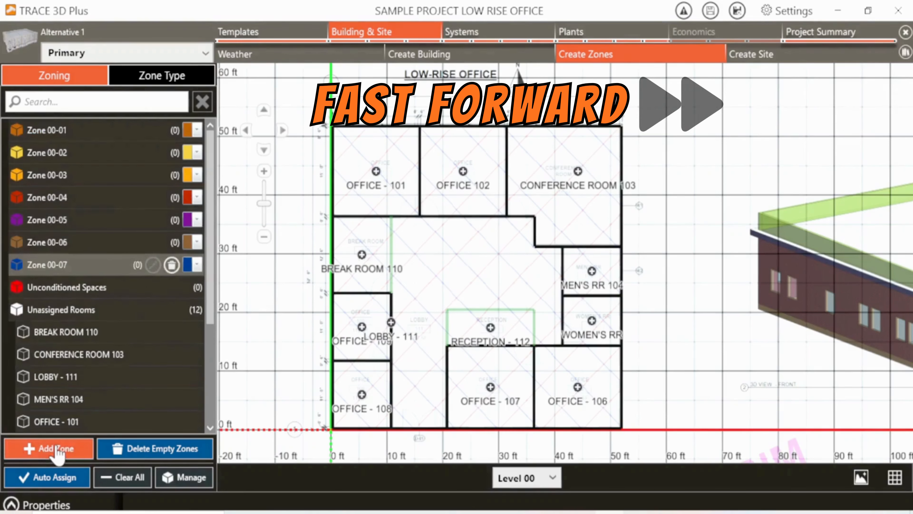
{"action": "left_click", "coordinate": [56, 448]}
{"action": "left_click", "coordinate": [55, 448]}
{"action": "left_click", "coordinate": [56, 448]}
{"action": "left_click", "coordinate": [56, 449]}
{"action": "left_click", "coordinate": [55, 448]}
{"action": "left_click", "coordinate": [56, 449]}
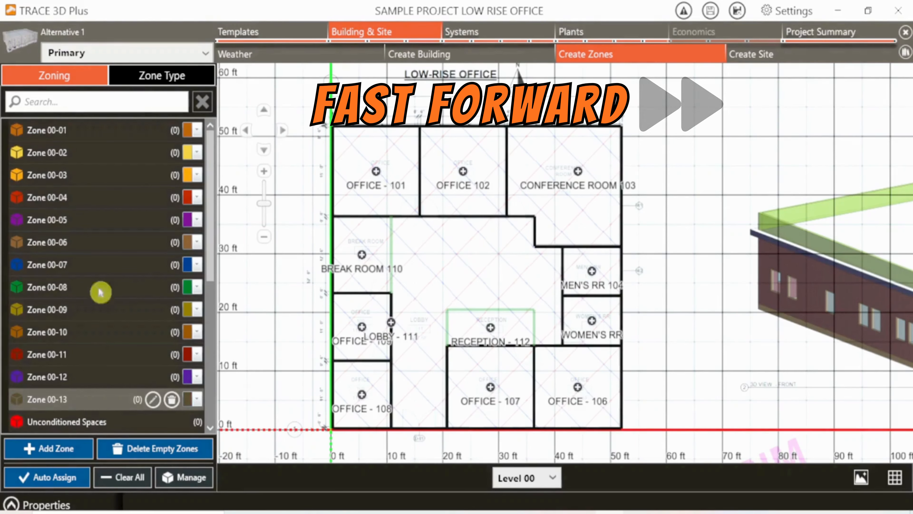
{"action": "left_click", "coordinate": [171, 401]}
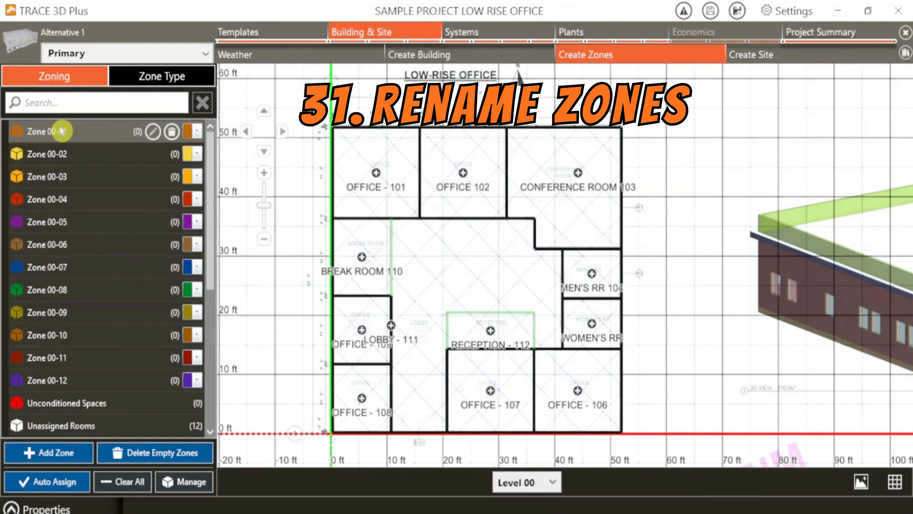
Step: Rename Zone 00-01 as ZONE - 101 and Zone 00-02 as ZONE - 102
{"action": "right_click", "coordinate": [61, 131]}
{"action": "left_click", "coordinate": [97, 181]}
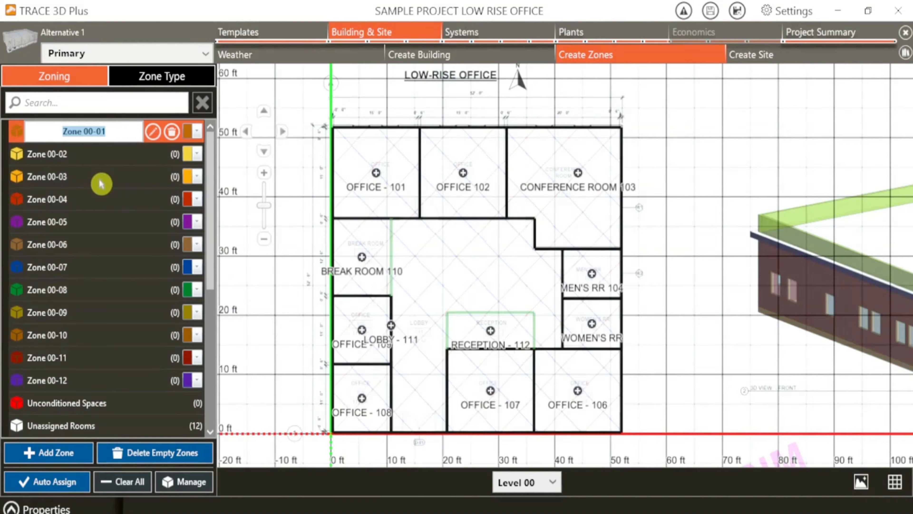
{"action": "type", "text": "ZONE - 101"}
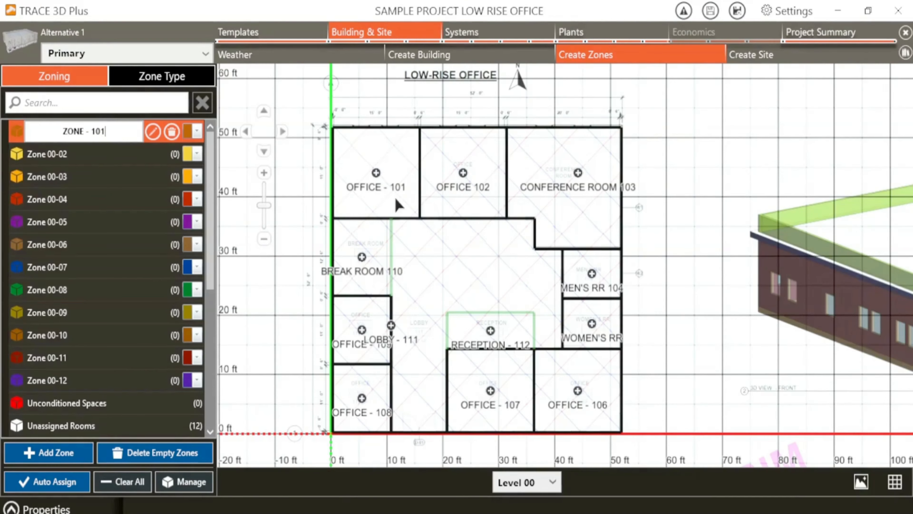
{"action": "right_click", "coordinate": [74, 164]}
{"action": "left_click", "coordinate": [124, 215]}
{"action": "type", "text": "ZONE -"}
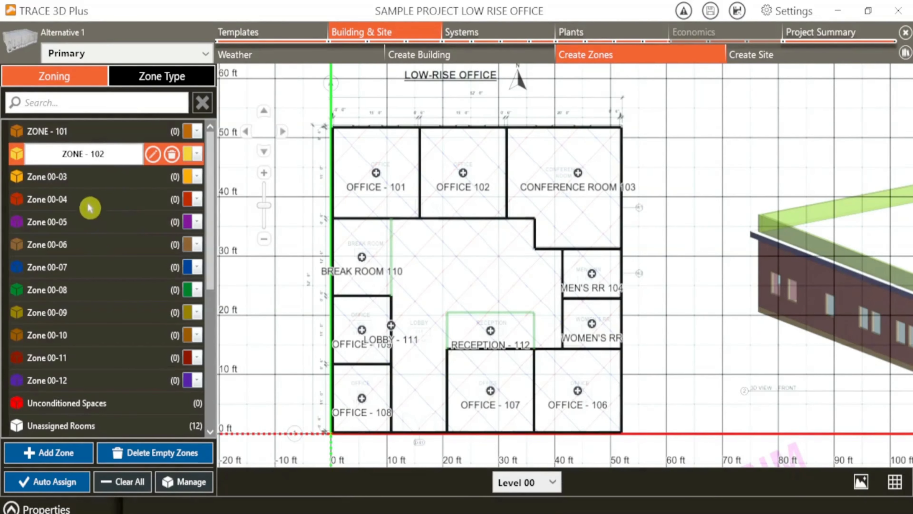
Step: Rename Zone 00-03 as ZONE - 103 and delete the red Zone 00-04
{"action": "left_click", "coordinate": [88, 178]}
{"action": "right_click", "coordinate": [88, 179]}
{"action": "left_click", "coordinate": [144, 230]}
{"action": "type", "text": "ZONE 103"}
{"action": "left_click", "coordinate": [99, 197]}
{"action": "right_click", "coordinate": [99, 198]}
{"action": "left_click", "coordinate": [132, 237]}
{"action": "right_click", "coordinate": [71, 197]}
{"action": "right_click", "coordinate": [58, 177]}
{"action": "left_click", "coordinate": [108, 231]}
{"action": "type", "text": "ZONE - 103"}
{"action": "key", "text": "Return"}
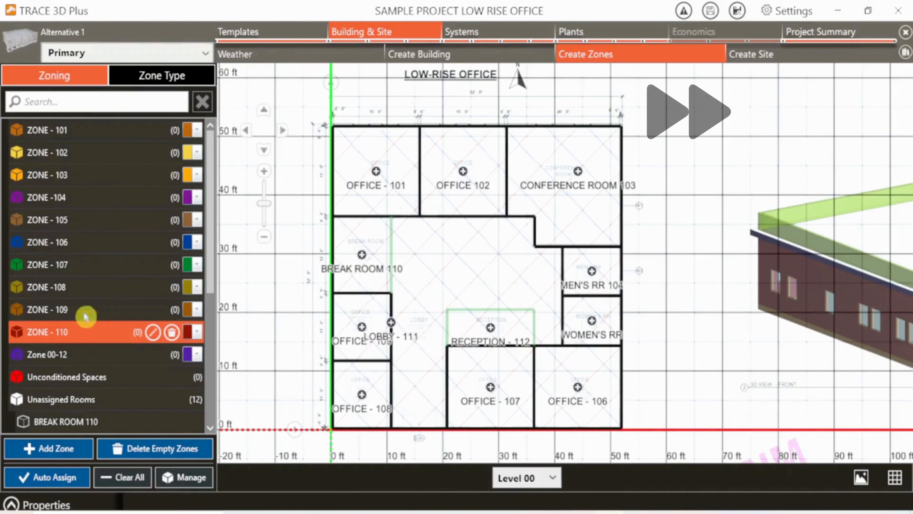
Step: Rename Zone 00-12 as ZONE - 111
{"action": "type", "text": "ZONE - 111"}
{"action": "key", "text": "Return"}
{"action": "left_click", "coordinate": [92, 332]}
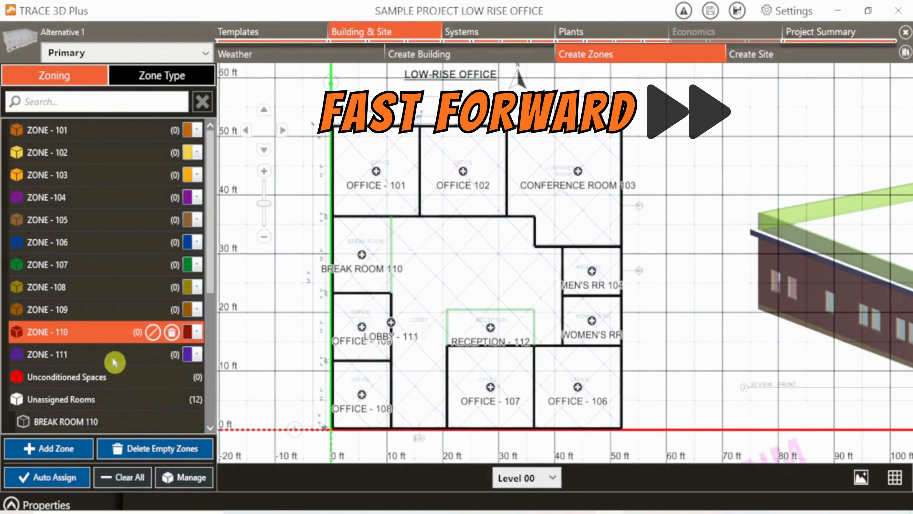
Step: Add one more zone and rename it as ZONE - 112
{"action": "left_click", "coordinate": [50, 448]}
{"action": "right_click", "coordinate": [69, 377]}
{"action": "left_click", "coordinate": [106, 430]}
{"action": "type", "text": "ZONE - 10"}
{"action": "type", "text": "2"}
{"action": "key", "text": "Return"}
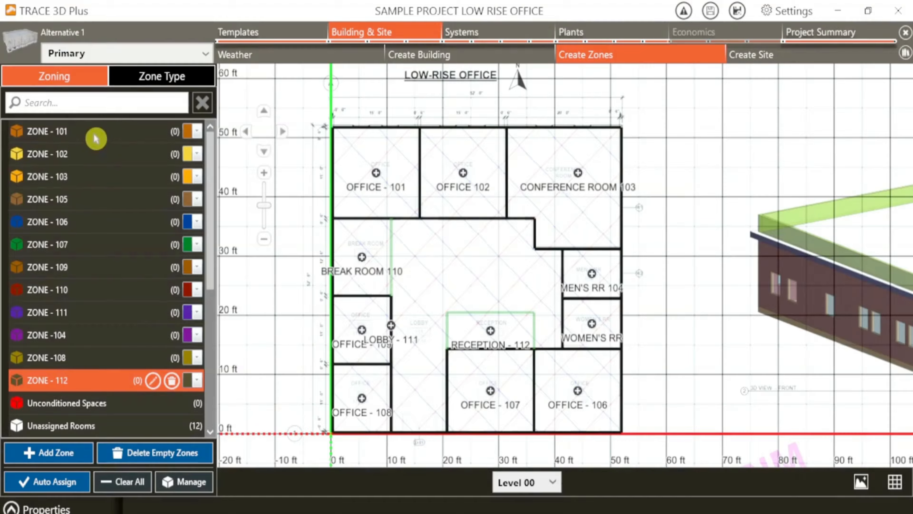
Step: Assign room OFFICE - 101 to ZONE - 101 and room OFFICE 102 to ZONE - 102
{"action": "left_click", "coordinate": [76, 136]}
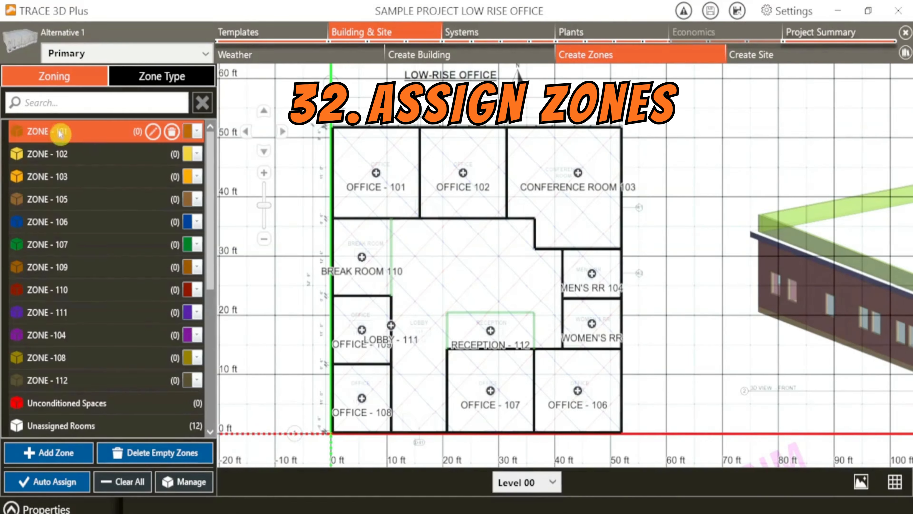
{"action": "left_click", "coordinate": [375, 173]}
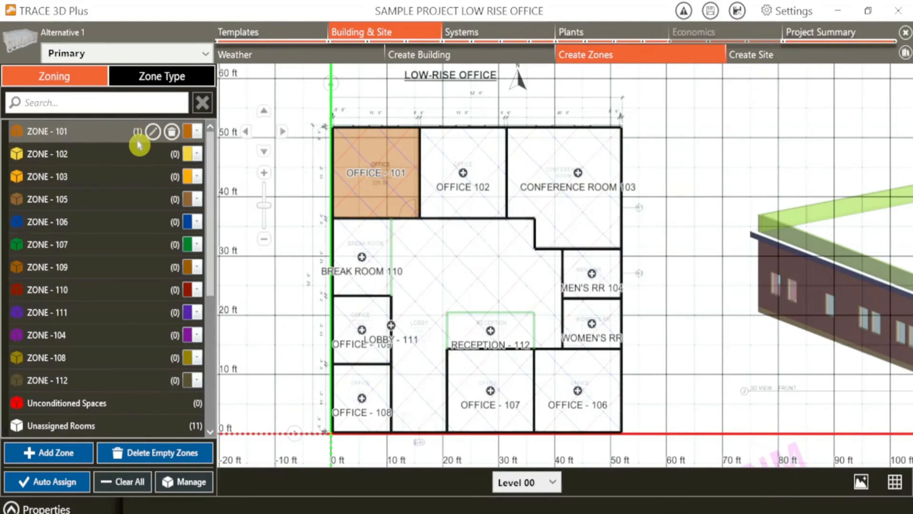
{"action": "scroll", "coordinate": [126, 351], "scroll_direction": "down", "scroll_amount": 2}
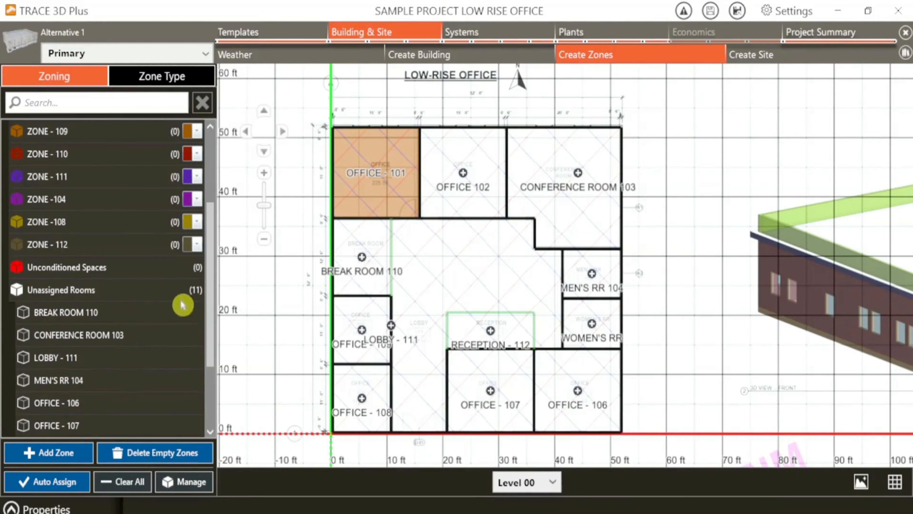
{"action": "scroll", "coordinate": [144, 320], "scroll_direction": "up", "scroll_amount": 2}
{"action": "left_click", "coordinate": [65, 155]}
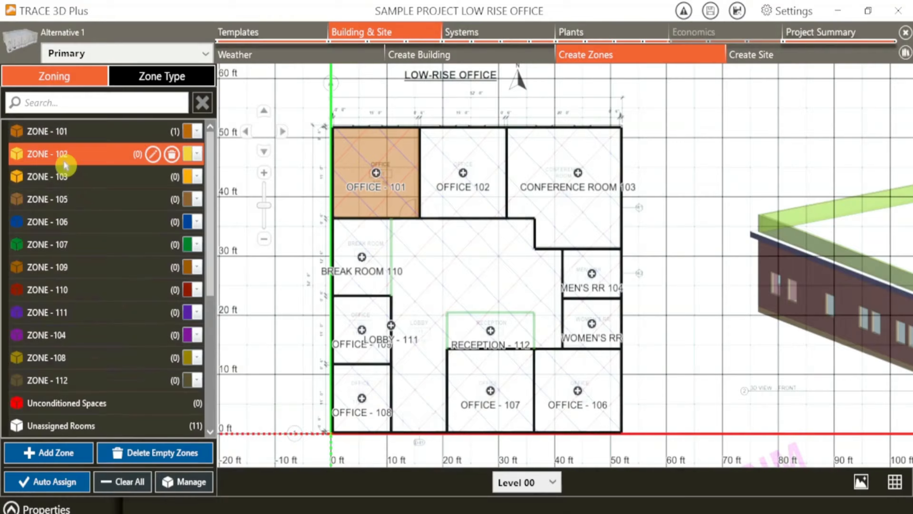
{"action": "left_click", "coordinate": [474, 187]}
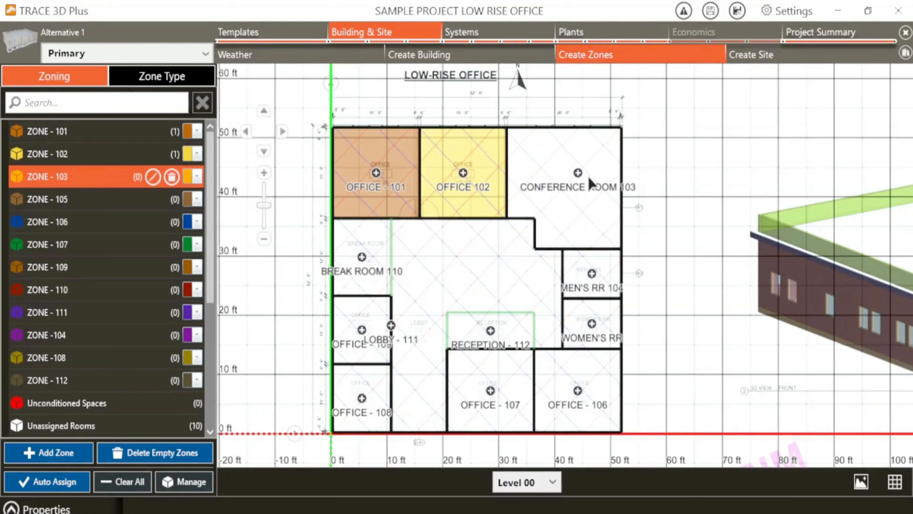
Step: Assign CONFERENCE ROOM 103 to ZONE - 103 and MEN'S RR 104 to ZONE -104
{"action": "left_click", "coordinate": [512, 185]}
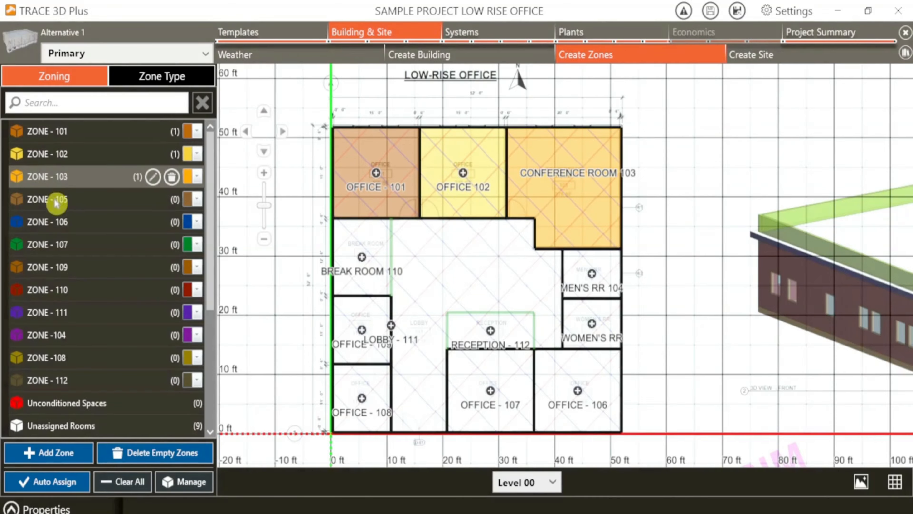
{"action": "left_click", "coordinate": [71, 334]}
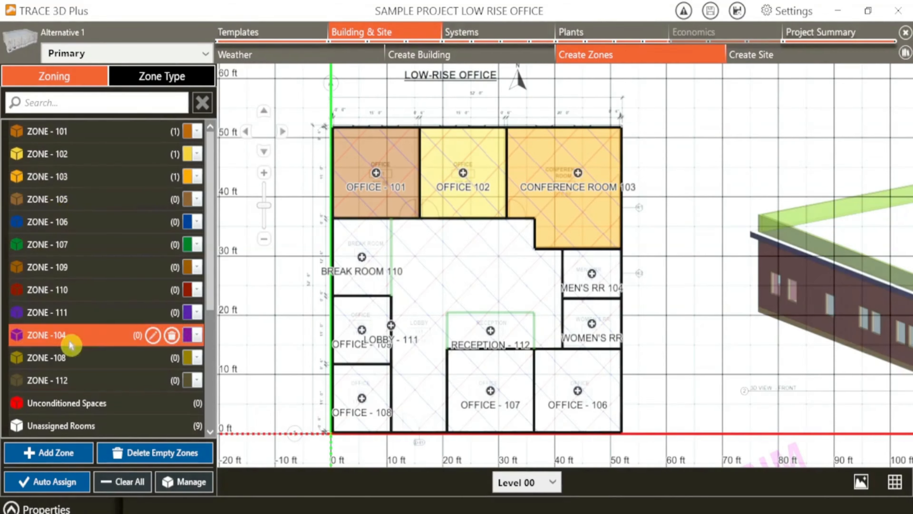
{"action": "left_click", "coordinate": [592, 275]}
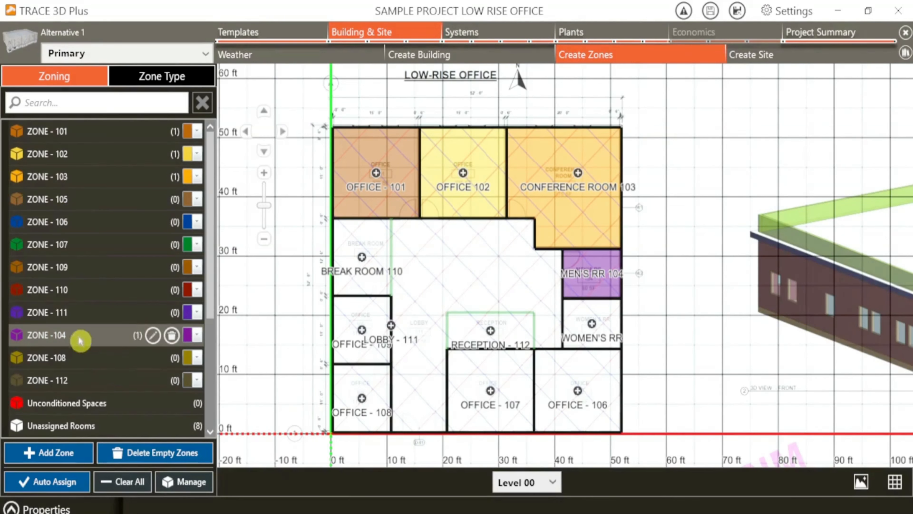
Step: Assign the WOMEN'S RR room to ZONE - 105 and room OFFICE - 106 to ZONE - 106
{"action": "left_click", "coordinate": [82, 203]}
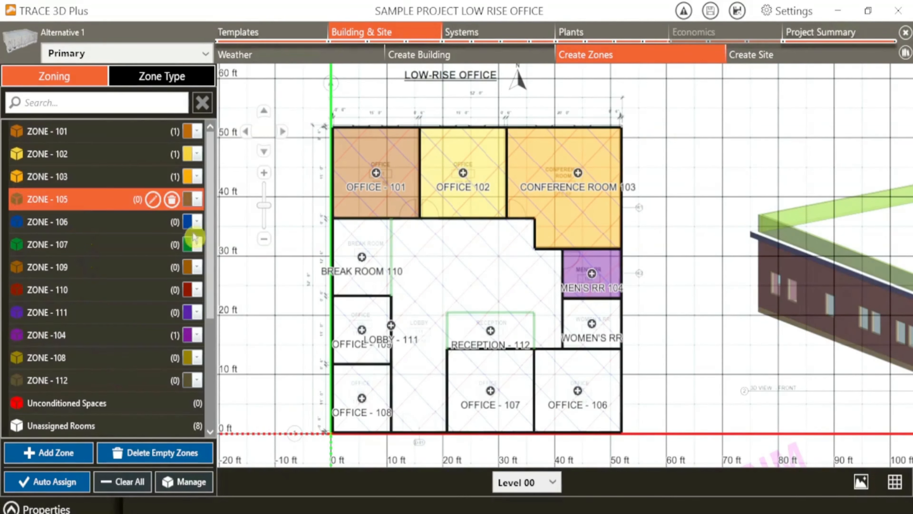
{"action": "left_click", "coordinate": [604, 345]}
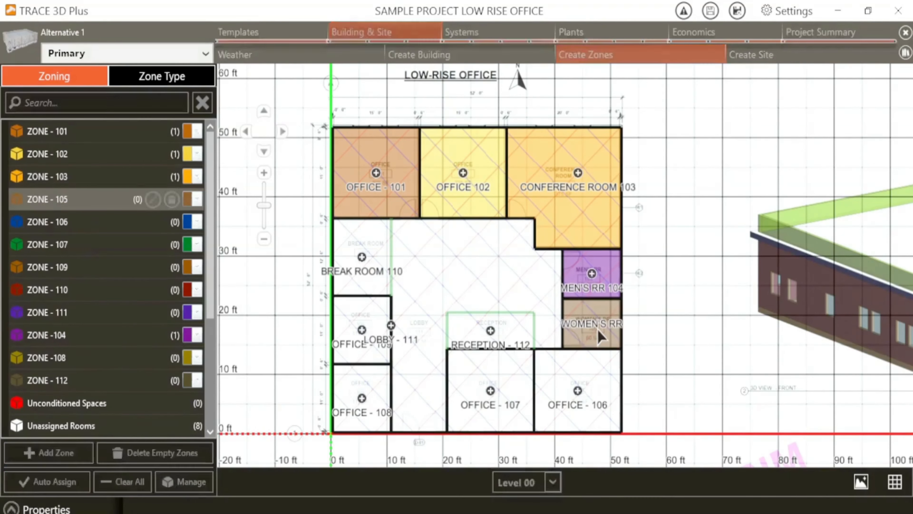
{"action": "left_click", "coordinate": [63, 231]}
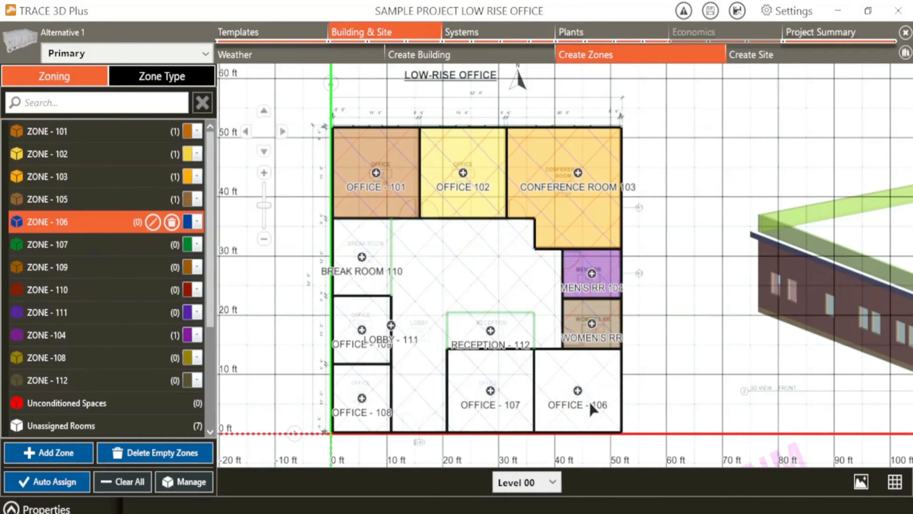
{"action": "left_click", "coordinate": [593, 409]}
Step: Assign room OFFICE - 107 to ZONE - 107 and room OFFICE - 108 to ZONE -108
{"action": "left_click", "coordinate": [87, 248]}
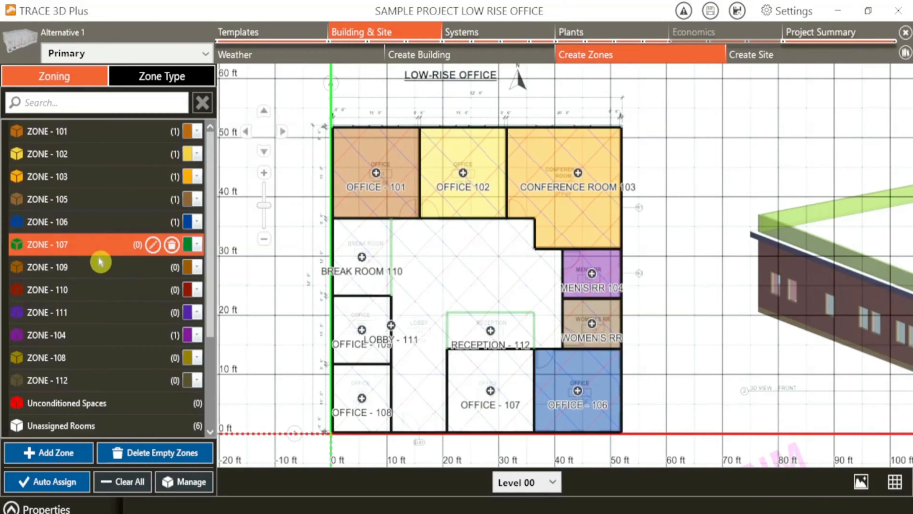
{"action": "left_click", "coordinate": [483, 398]}
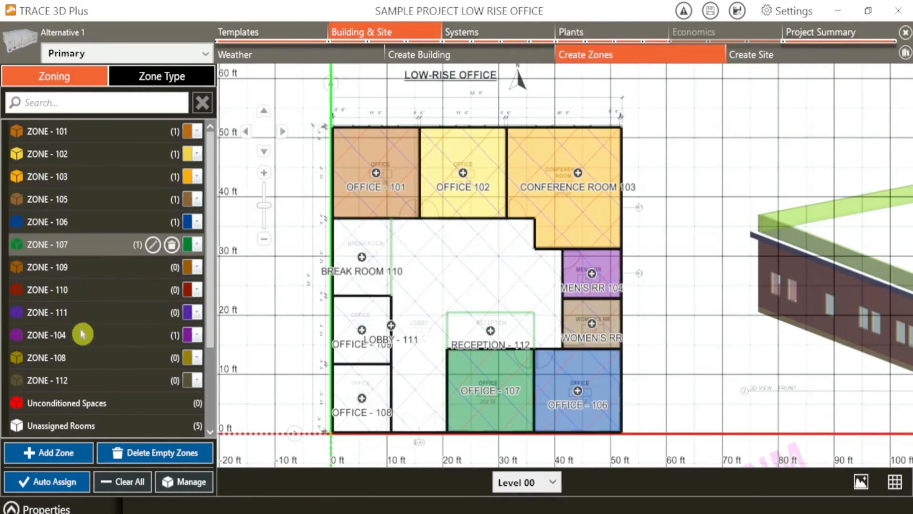
{"action": "left_click", "coordinate": [70, 357]}
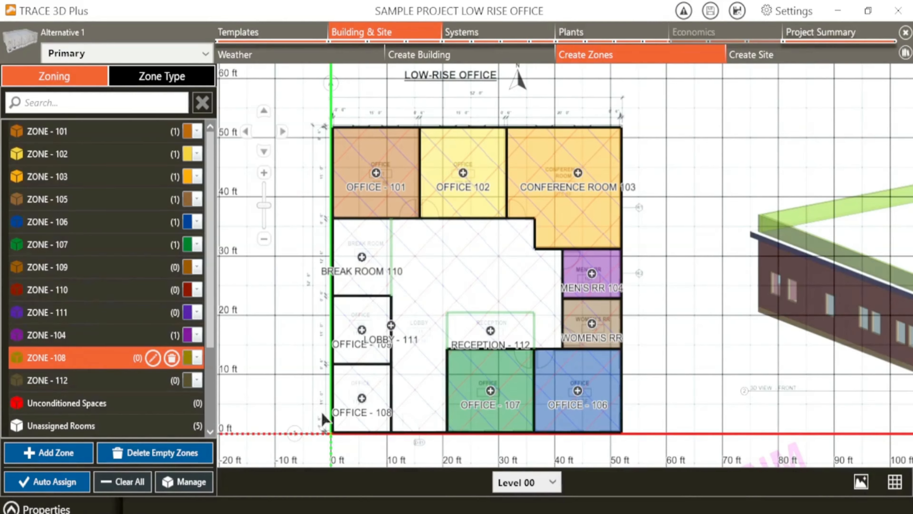
{"action": "left_click", "coordinate": [354, 407]}
Step: Assign room OFFICE - 109 to ZONE - 109 and BREAK ROOM 110 to ZONE - 110
{"action": "left_click", "coordinate": [71, 266]}
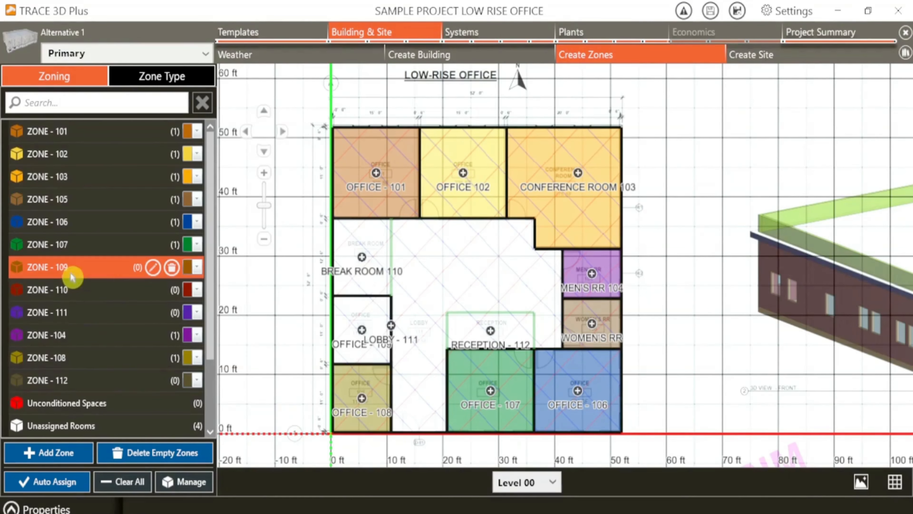
{"action": "left_click", "coordinate": [357, 354]}
{"action": "scroll", "coordinate": [358, 356], "scroll_direction": "up", "scroll_amount": 5}
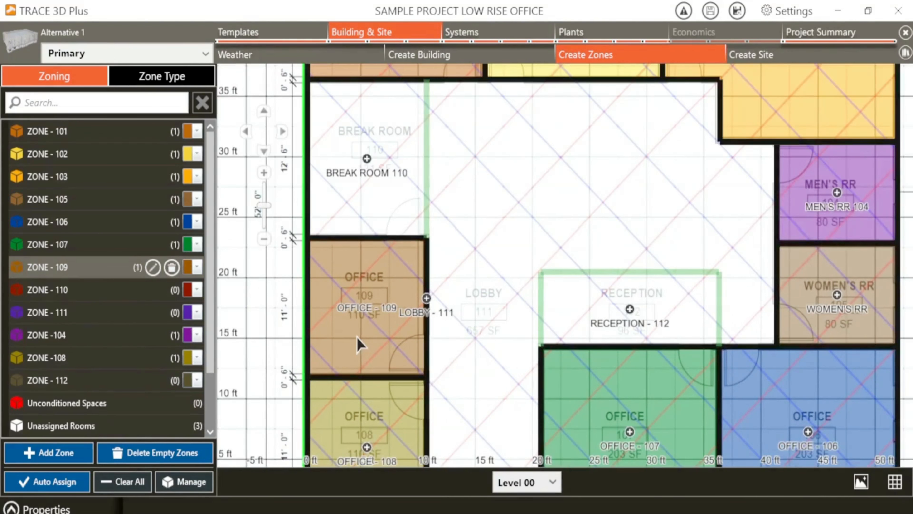
{"action": "left_click", "coordinate": [82, 293]}
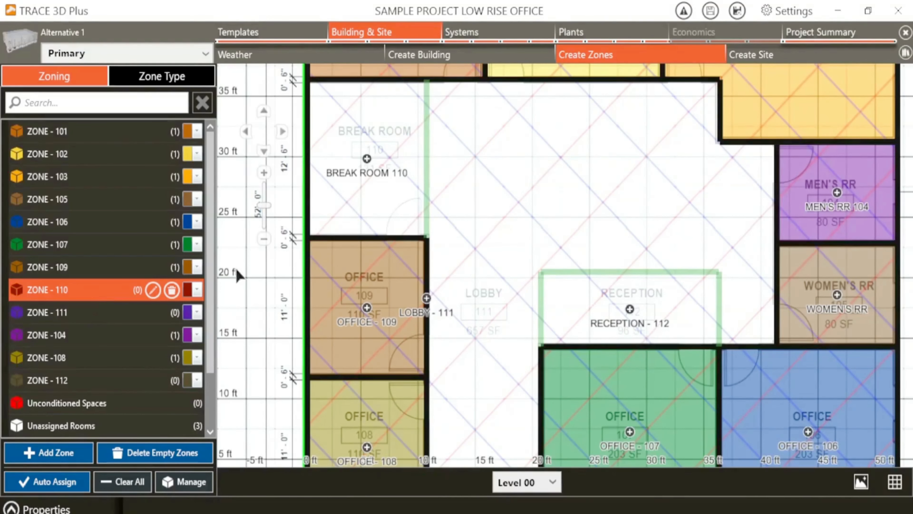
{"action": "left_click", "coordinate": [354, 189]}
Step: Assign LOBBY - 111 to ZONE - 111 and RECEPTION - 112 to ZONE - 112
{"action": "left_click", "coordinate": [61, 312]}
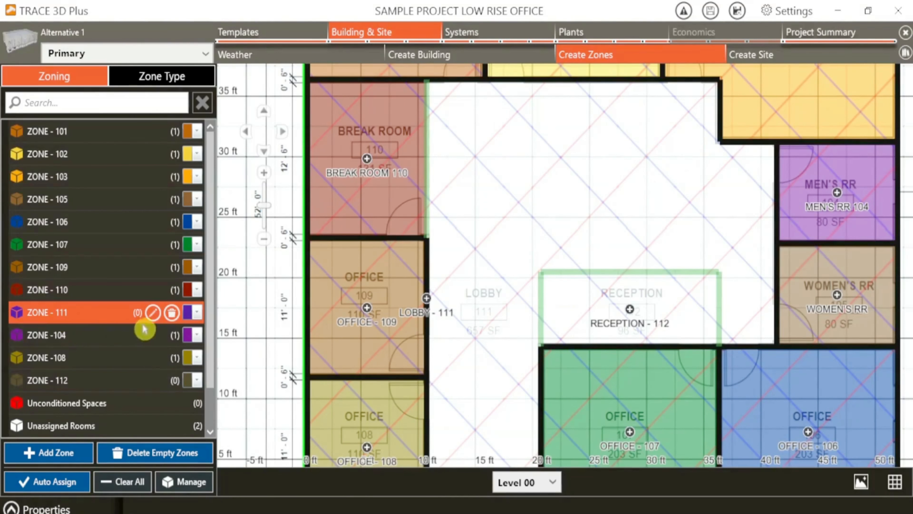
{"action": "left_click", "coordinate": [492, 345]}
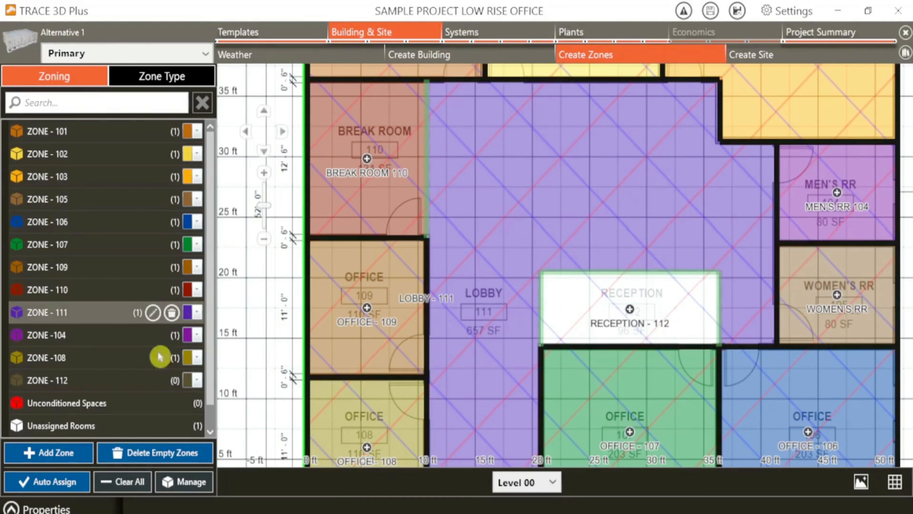
{"action": "left_click", "coordinate": [82, 378]}
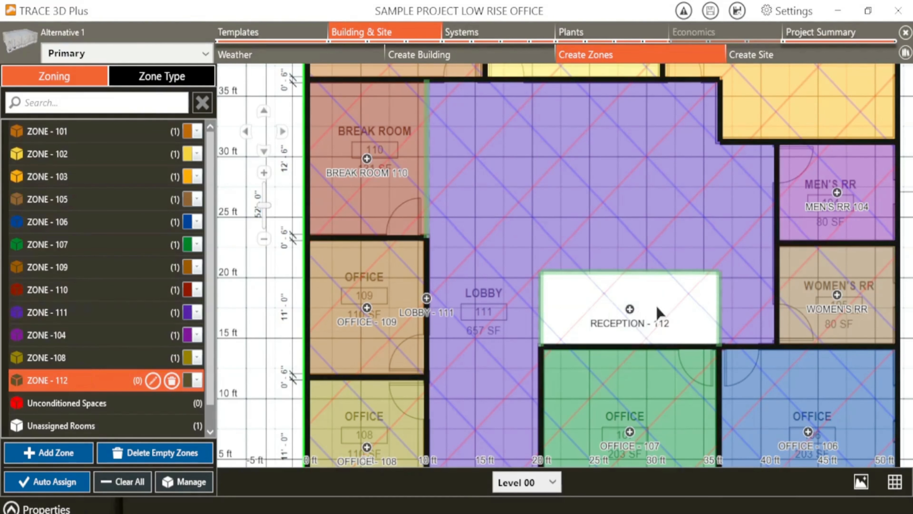
{"action": "left_click", "coordinate": [660, 315]}
{"action": "scroll", "coordinate": [435, 270], "scroll_direction": "down", "scroll_amount": 5}
{"action": "scroll", "coordinate": [144, 363], "scroll_direction": "down", "scroll_amount": 1}
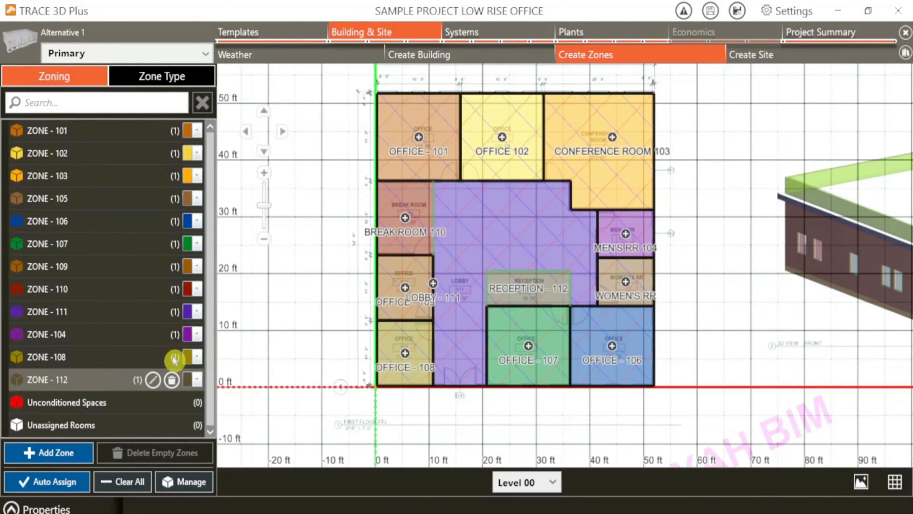
Step: Change the display color of ZONE -108 to green
{"action": "left_click_drag", "start_coordinate": [186, 361], "coordinate": [394, 352]}
{"action": "left_click", "coordinate": [197, 360]}
{"action": "left_click", "coordinate": [252, 279]}
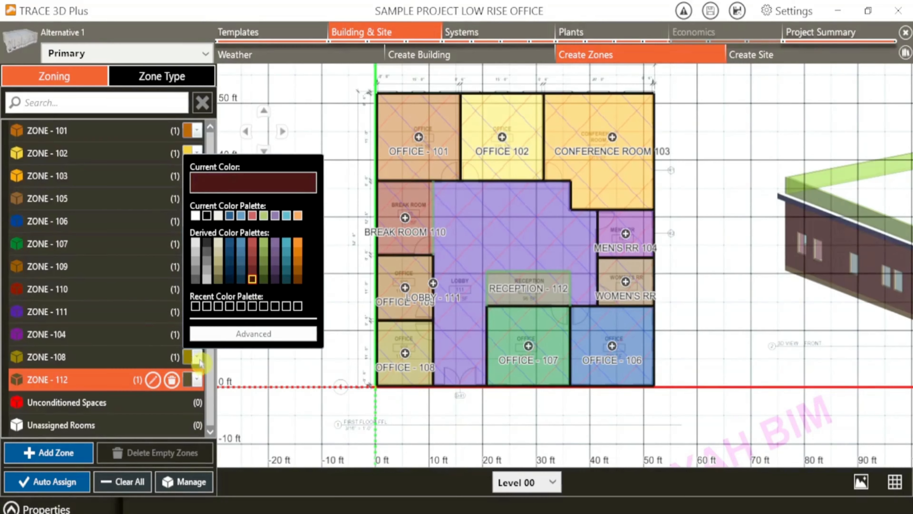
{"action": "left_click", "coordinate": [238, 336]}
{"action": "left_click_drag", "start_coordinate": [252, 318], "coordinate": [262, 310]}
{"action": "left_click", "coordinate": [206, 513]}
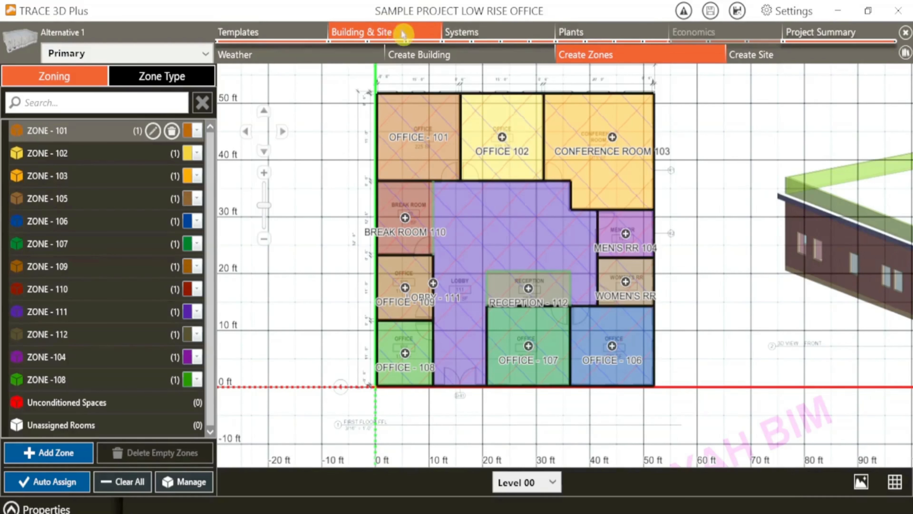
Step: Browse the Variable Air Volume system types and check the project information slide for the required system type and room grouping
{"action": "left_click", "coordinate": [483, 32]}
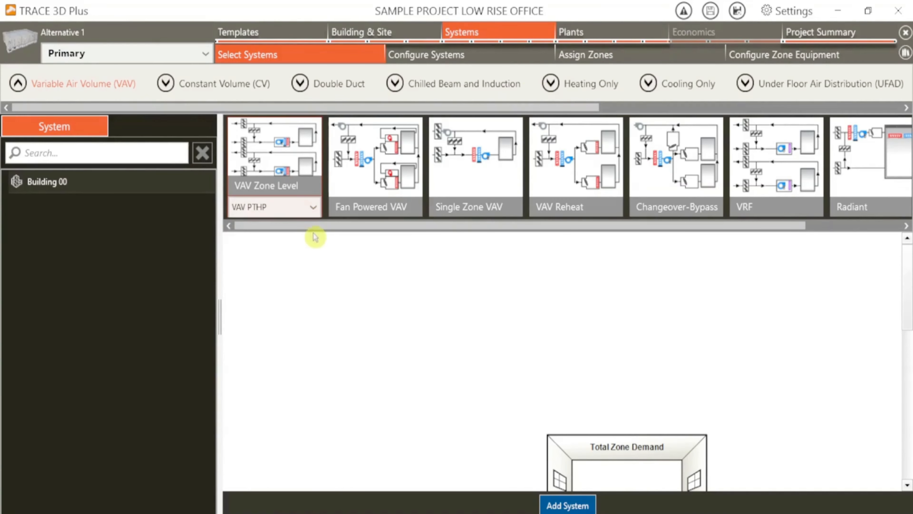
{"action": "left_click_drag", "start_coordinate": [320, 229], "coordinate": [728, 258]}
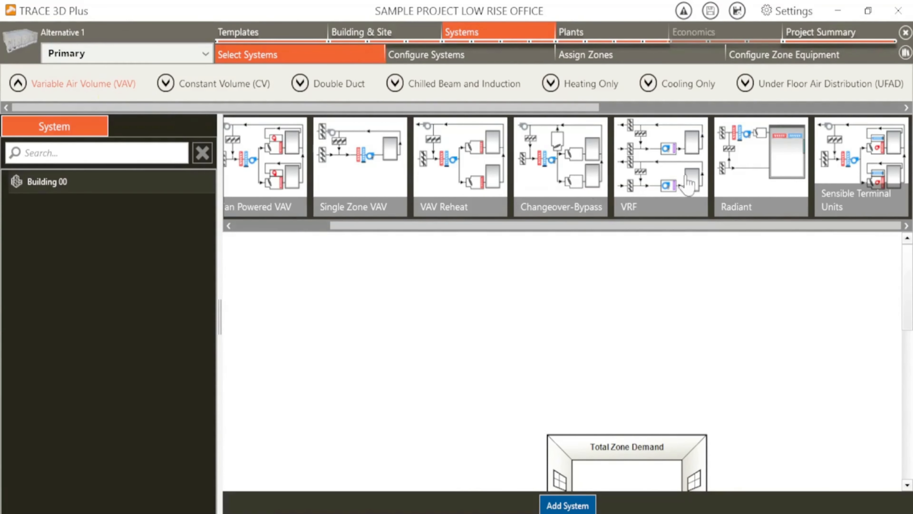
{"action": "left_click_drag", "start_coordinate": [795, 231], "coordinate": [479, 202]}
{"action": "key", "text": "alt+Tab"}
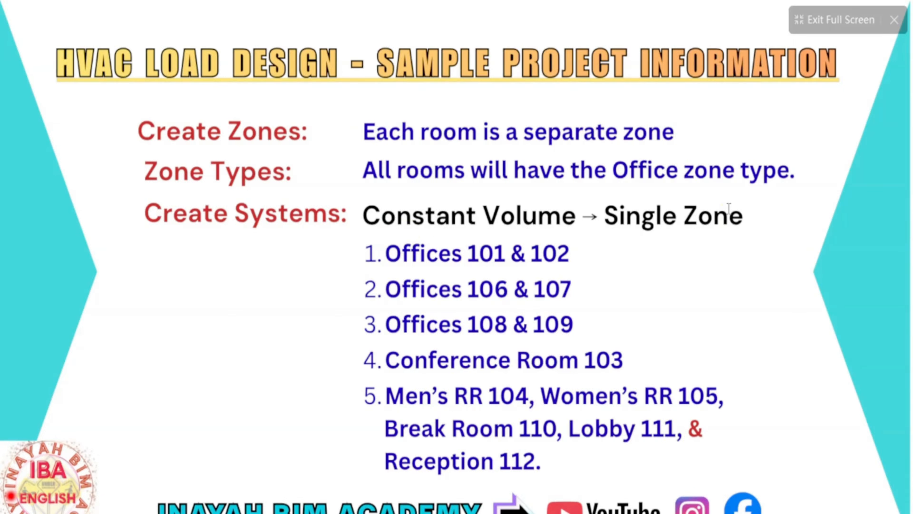
{"action": "key", "text": "alt+Tab"}
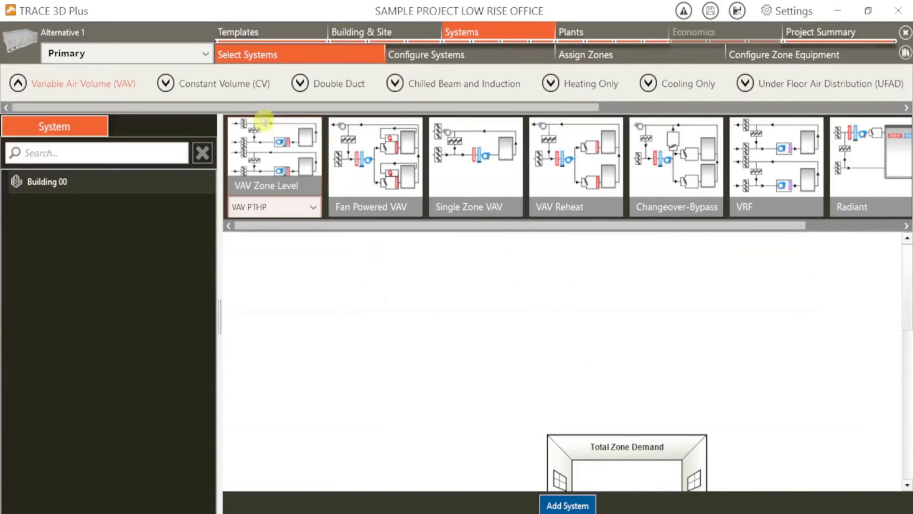
Step: Add a Single Zone CV system from the Constant Volume types and make four copies of it
{"action": "left_click", "coordinate": [216, 86]}
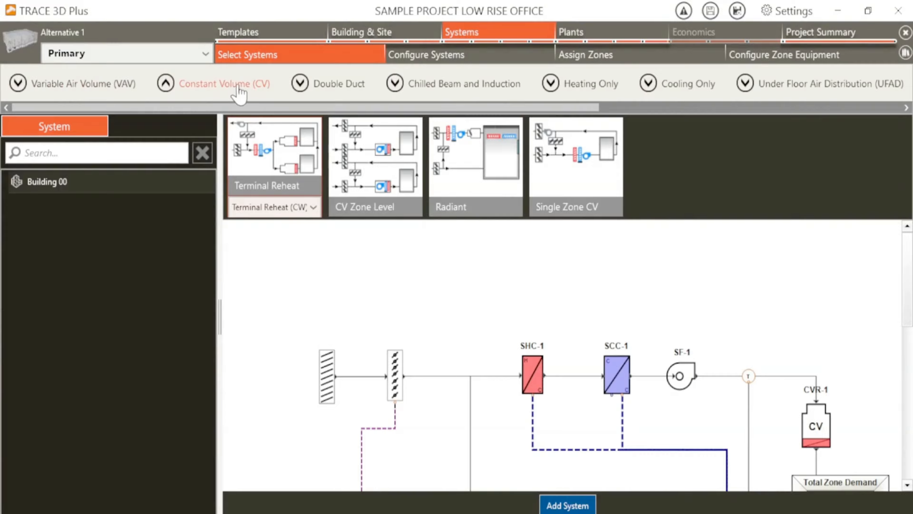
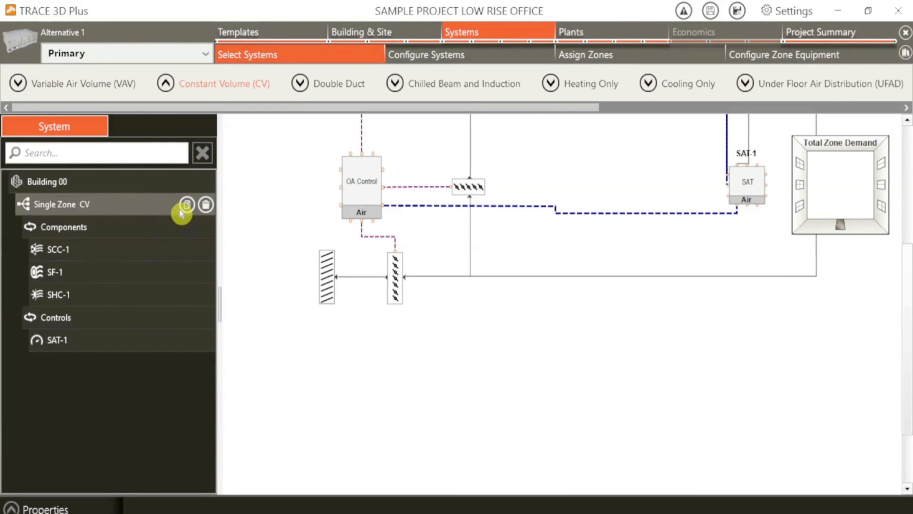
{"action": "left_click", "coordinate": [186, 205]}
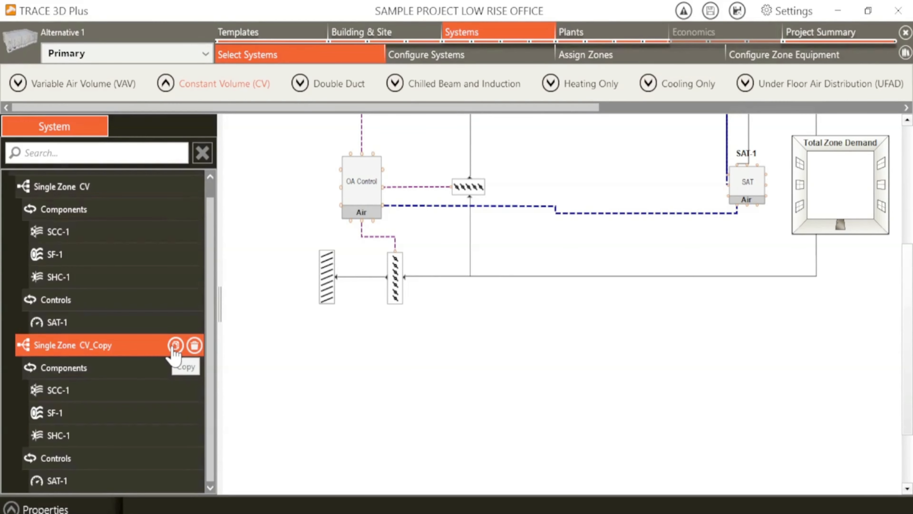
{"action": "left_click", "coordinate": [174, 347]}
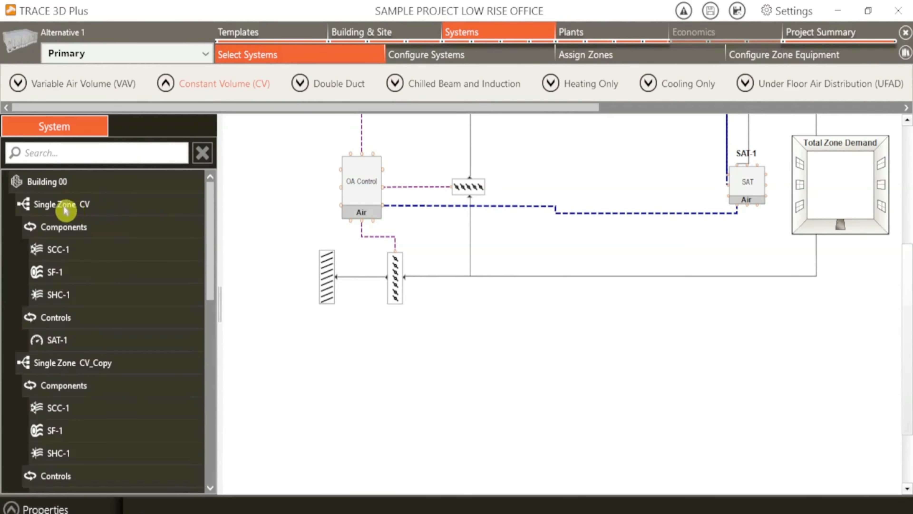
Step: Collapse the components and controls of all five Single Zone CV systems under Building 00
{"action": "left_click", "coordinate": [76, 209]}
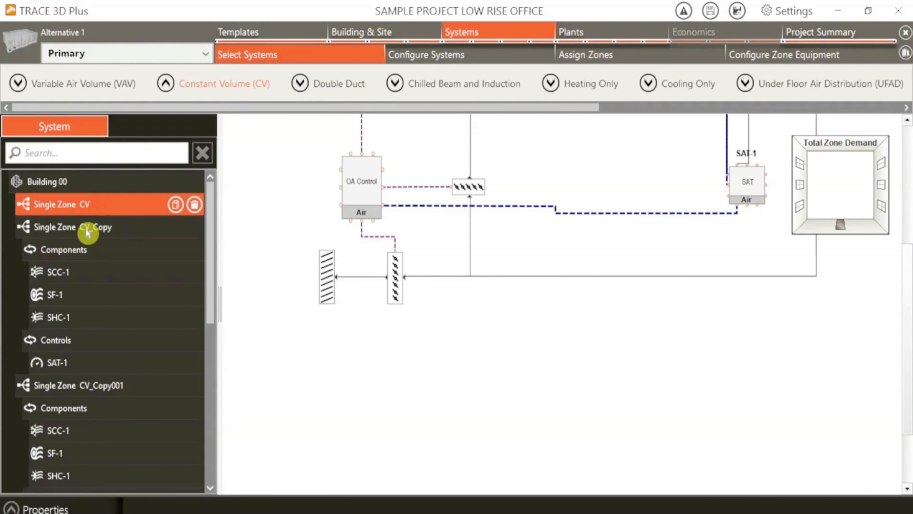
{"action": "left_click", "coordinate": [87, 230]}
{"action": "left_click", "coordinate": [100, 253]}
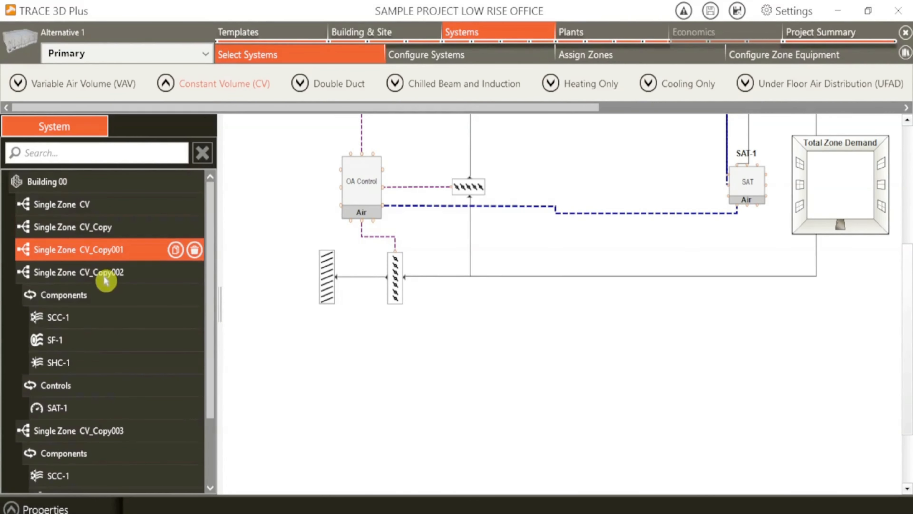
{"action": "left_click", "coordinate": [105, 277]}
{"action": "left_click", "coordinate": [109, 297]}
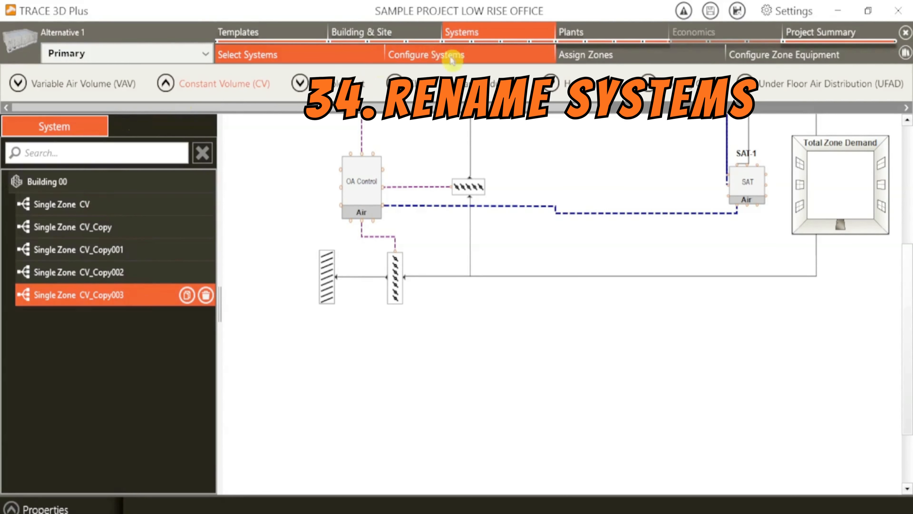
Step: Rename the original Single Zone CV system as S1 in the system configuration and collapse its entries
{"action": "left_click", "coordinate": [445, 57]}
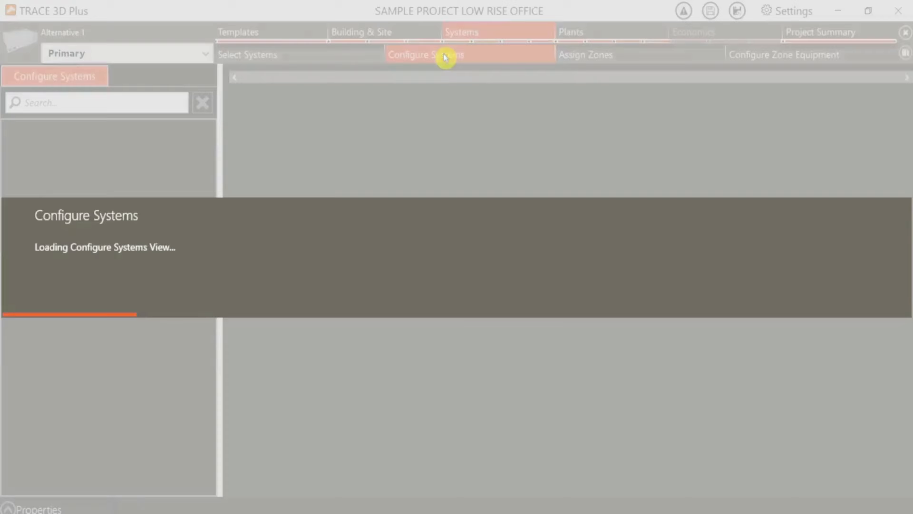
{"action": "right_click", "coordinate": [87, 157]}
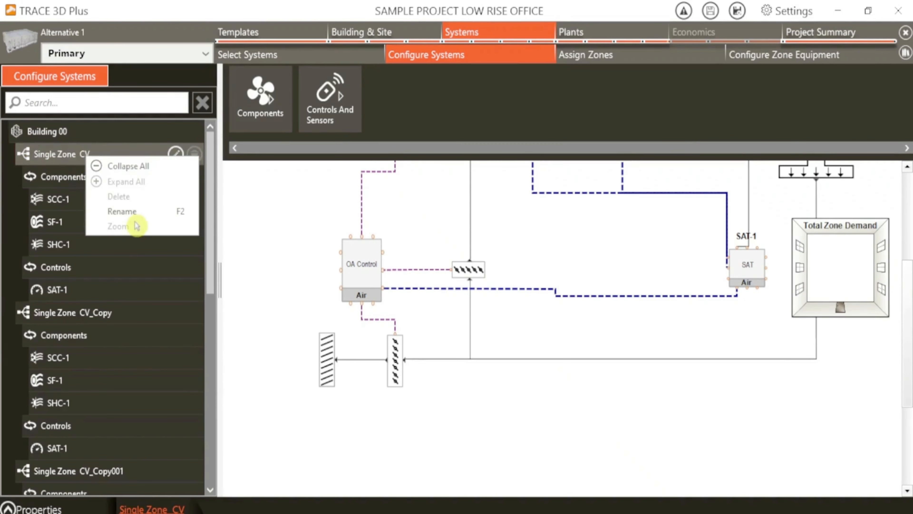
{"action": "left_click", "coordinate": [132, 210]}
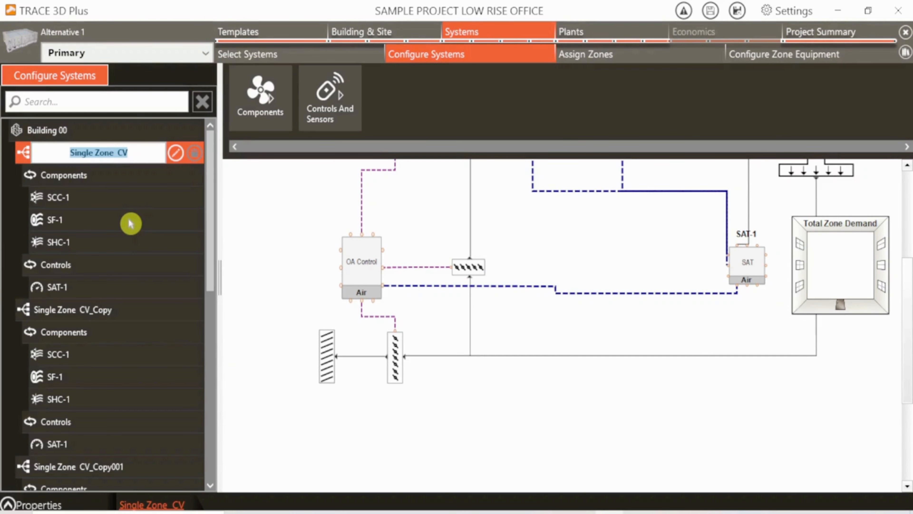
{"action": "type", "text": "S1"}
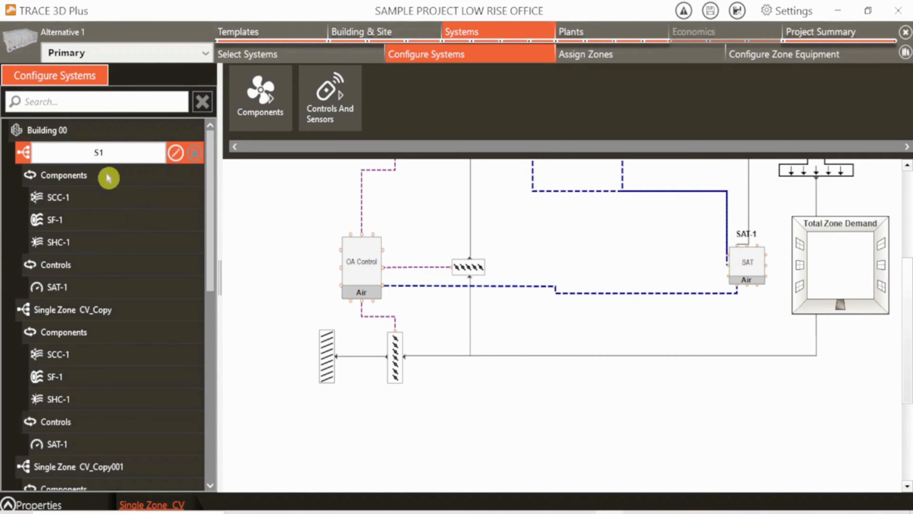
{"action": "key", "text": "Return"}
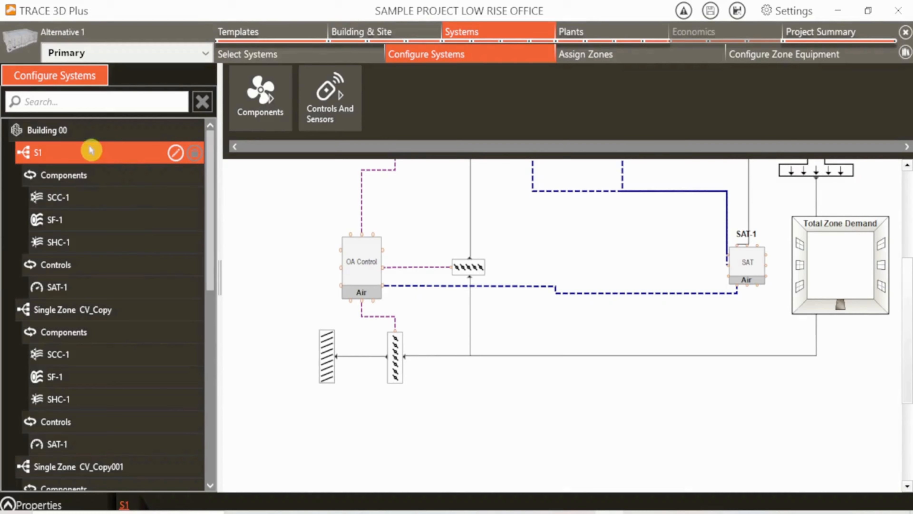
{"action": "double_click", "coordinate": [85, 154]}
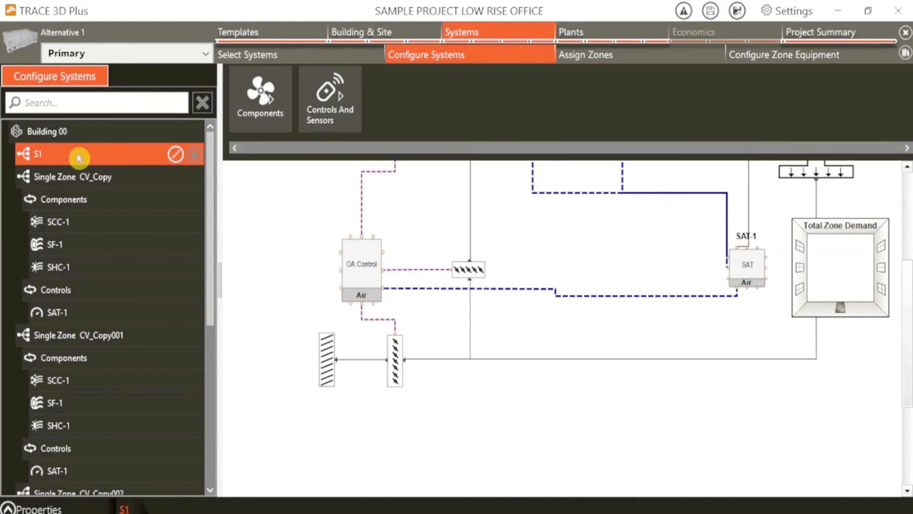
Step: Rename the Single Zone CV_Copy system as S2 and collapse its components and controls
{"action": "left_click", "coordinate": [74, 178]}
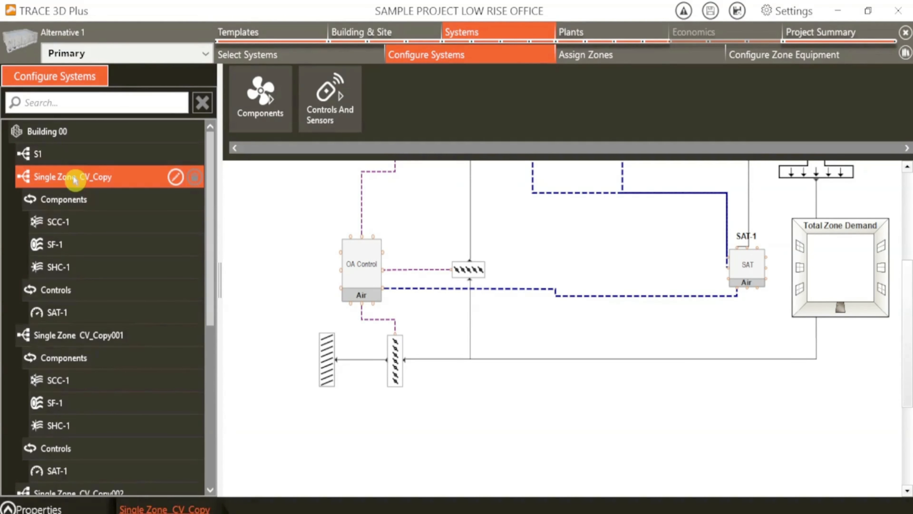
{"action": "right_click", "coordinate": [75, 178]}
{"action": "left_click", "coordinate": [116, 233]}
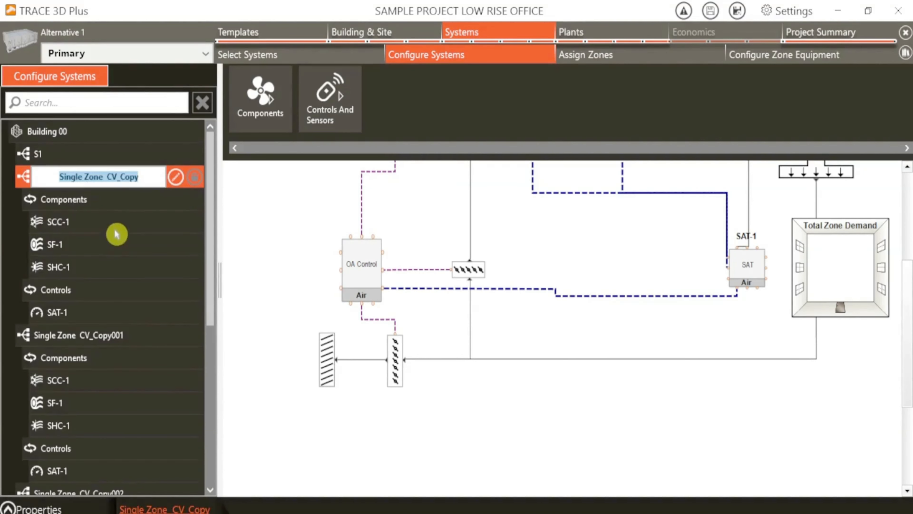
{"action": "type", "text": "S2"}
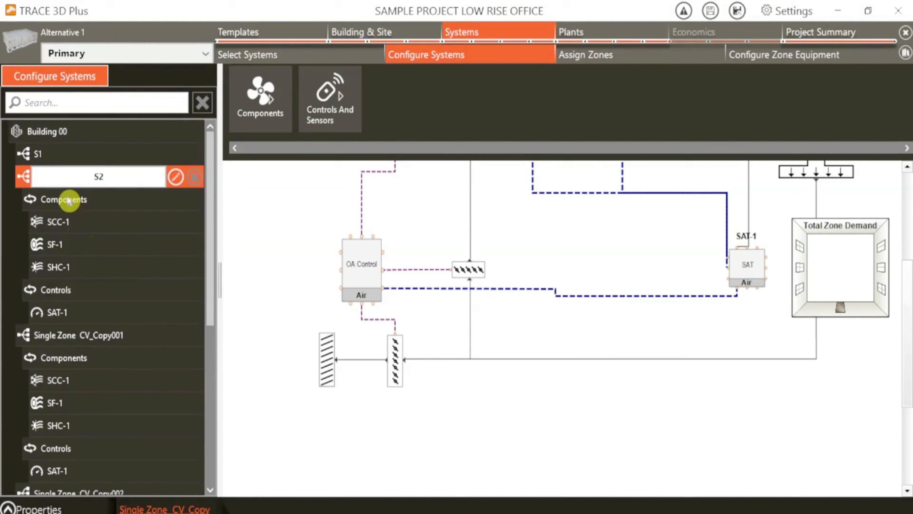
{"action": "key", "text": "Return"}
{"action": "double_click", "coordinate": [57, 178]}
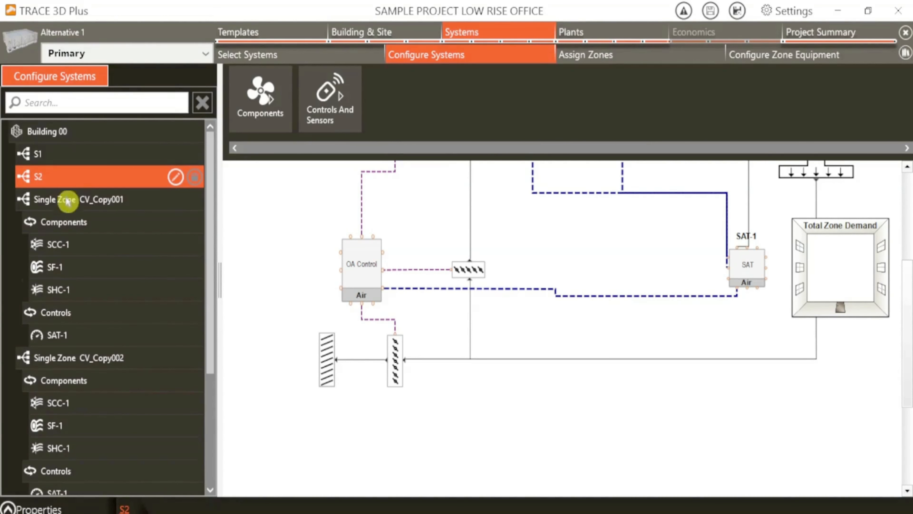
Step: Rename the Single Zone CV_Copy001 system as S3 and collapse its entries
{"action": "left_click", "coordinate": [60, 205]}
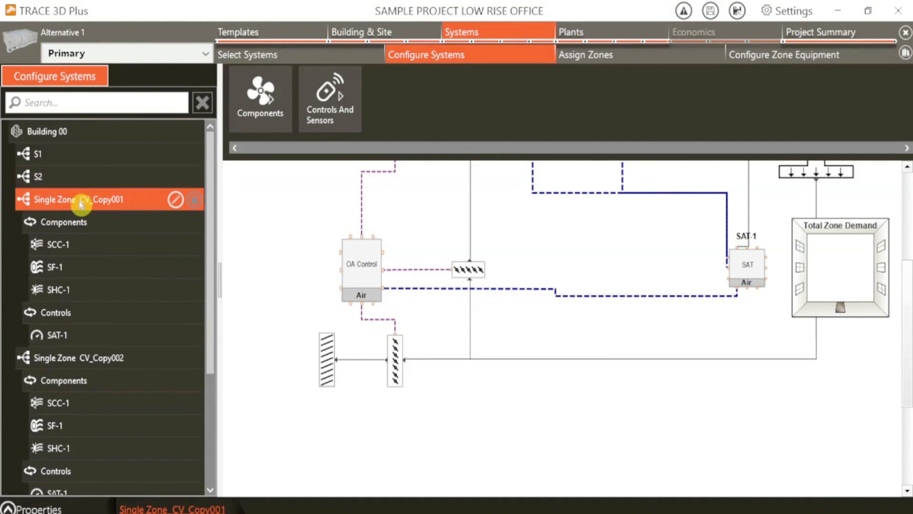
{"action": "right_click", "coordinate": [74, 205]}
{"action": "left_click", "coordinate": [140, 255]}
{"action": "type", "text": "S3"}
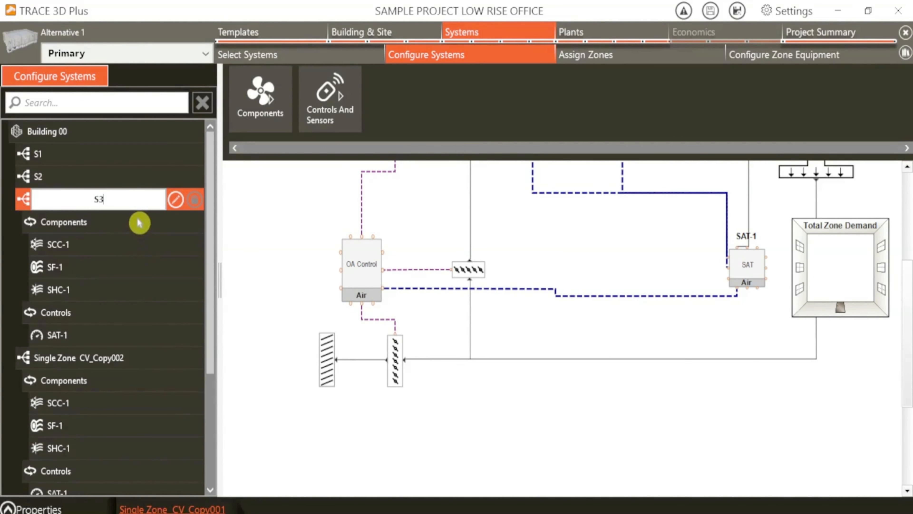
{"action": "key", "text": "Return"}
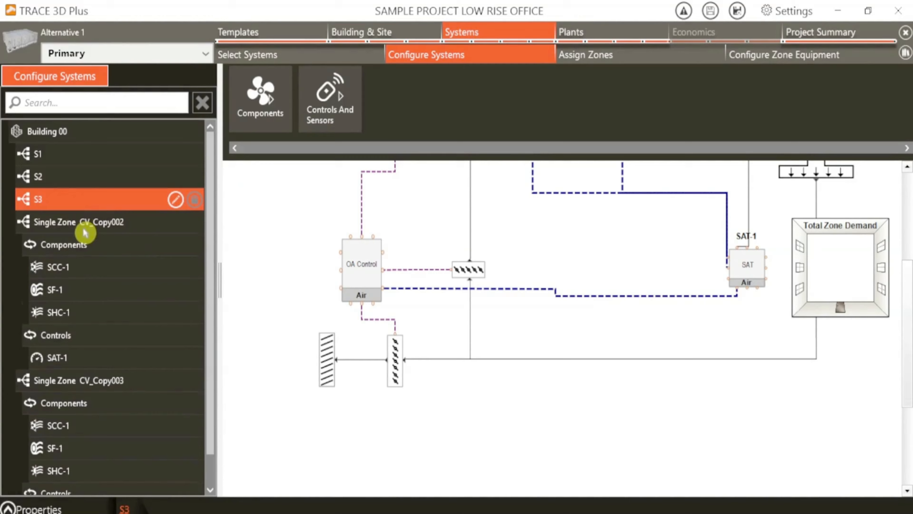
Step: Rename the Single Zone CV_Copy002 system as S4
{"action": "left_click", "coordinate": [85, 232]}
{"action": "right_click", "coordinate": [84, 232]}
{"action": "left_click", "coordinate": [132, 283]}
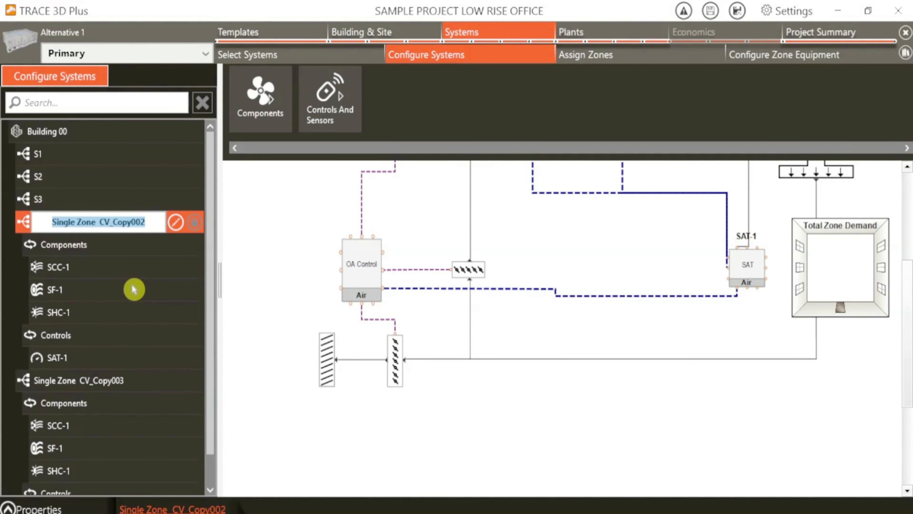
{"action": "type", "text": "S4"}
{"action": "key", "text": "Return"}
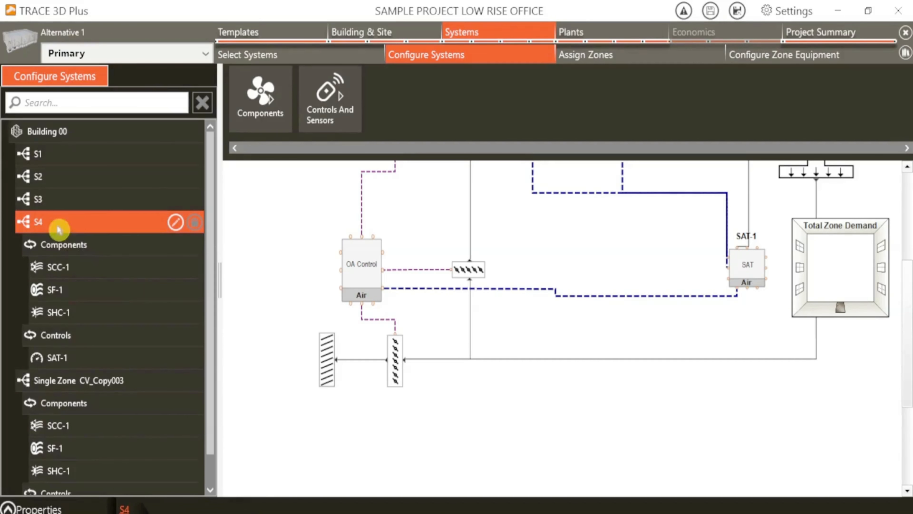
Step: Rename the Single Zone CV_Copy003 system as S5
{"action": "left_click", "coordinate": [71, 244]}
{"action": "right_click", "coordinate": [73, 245]}
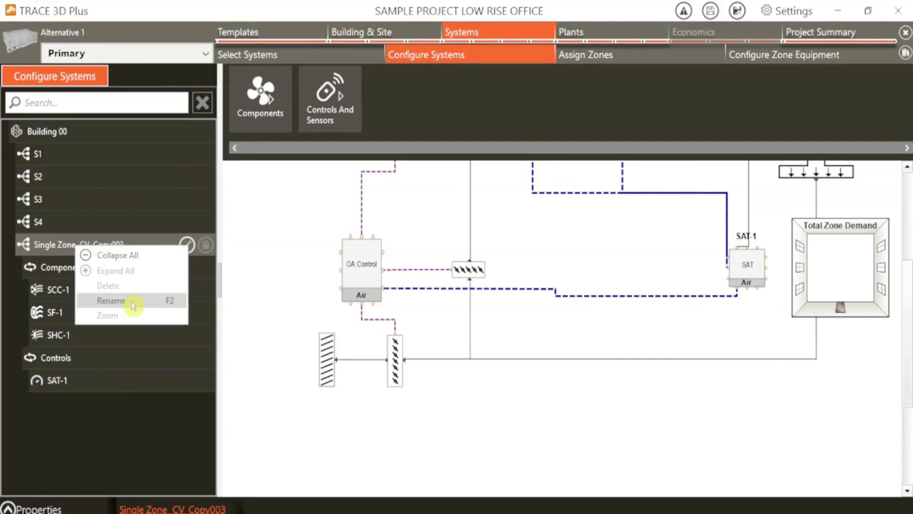
{"action": "left_click", "coordinate": [132, 301]}
{"action": "type", "text": "S5"}
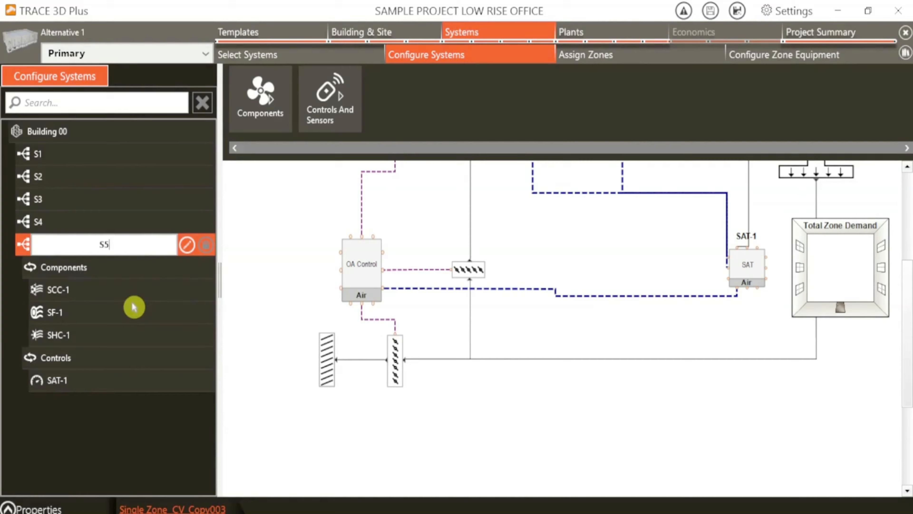
{"action": "key", "text": "Return"}
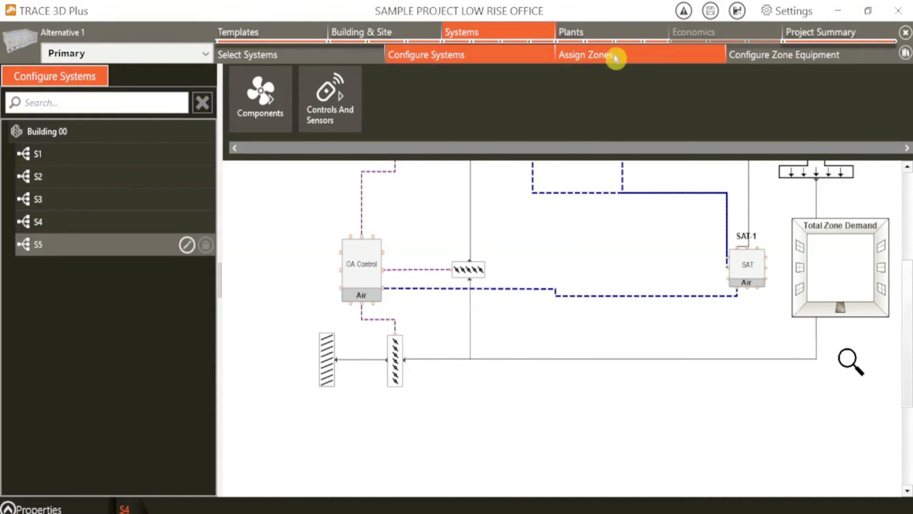
Step: Open the zone assignment for the systems and assign ZONE - 101 and ZONE - 102 to system S1
{"action": "left_click", "coordinate": [628, 61]}
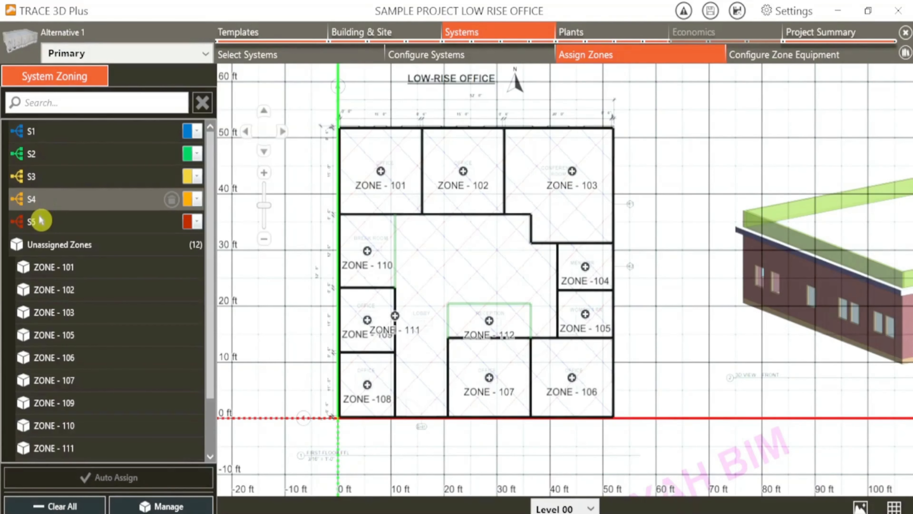
{"action": "scroll", "coordinate": [68, 317], "scroll_direction": "down", "scroll_amount": 3}
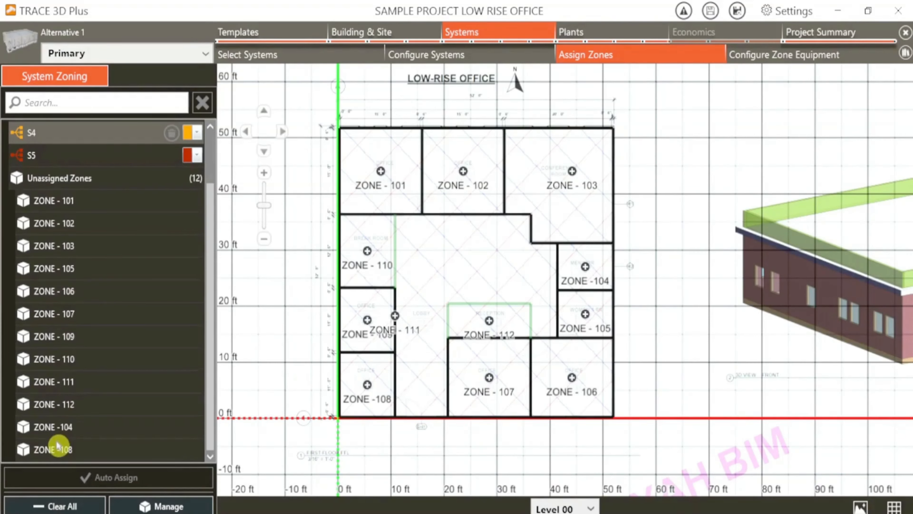
{"action": "scroll", "coordinate": [59, 443], "scroll_direction": "up", "scroll_amount": 3}
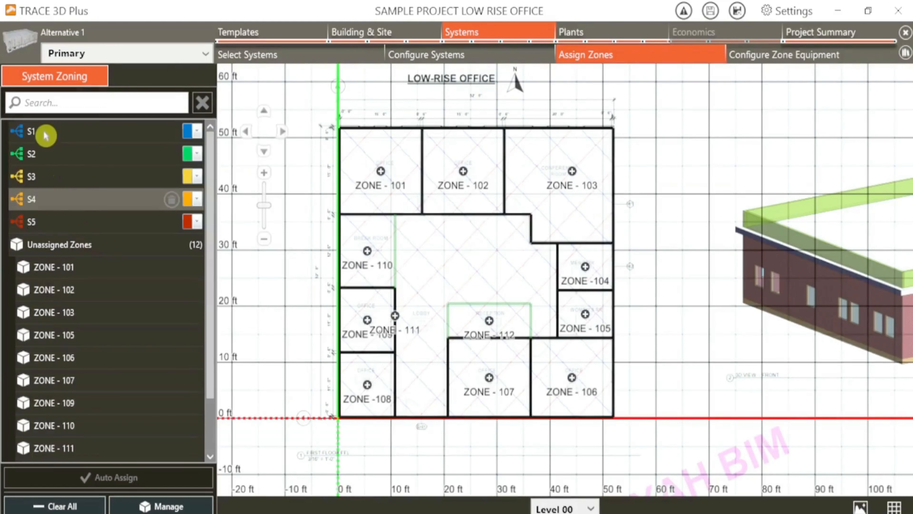
{"action": "left_click", "coordinate": [45, 134]}
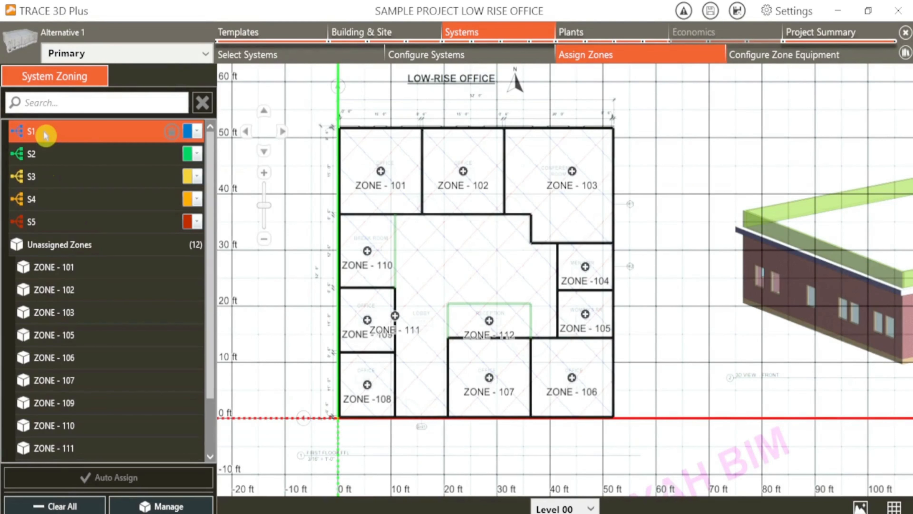
{"action": "left_click", "coordinate": [399, 180]}
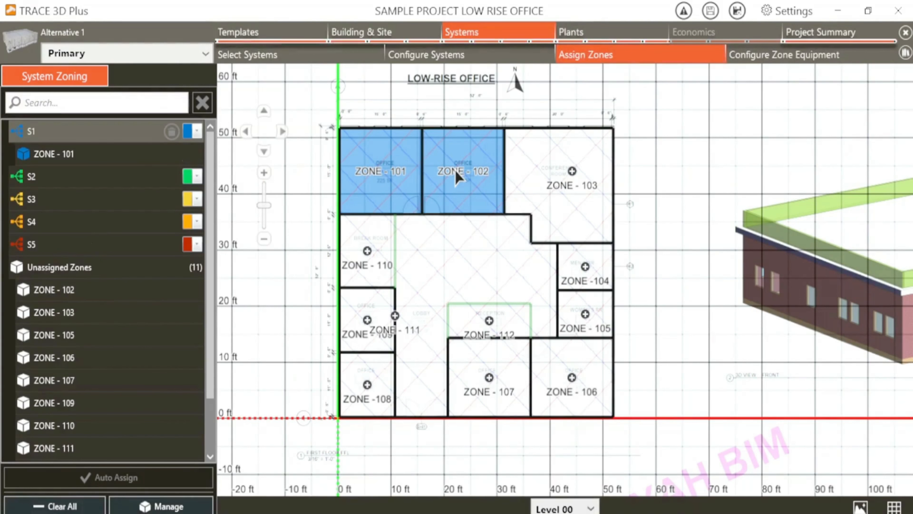
{"action": "left_click", "coordinate": [455, 171]}
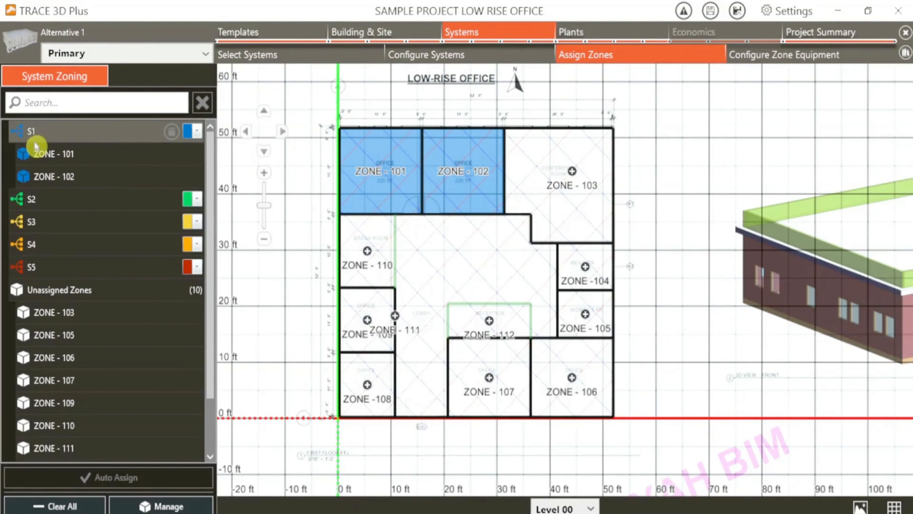
Step: Change the display colours of the systems to light green for S1, dark purple for S2 and dark green for S3
{"action": "left_click", "coordinate": [197, 131]}
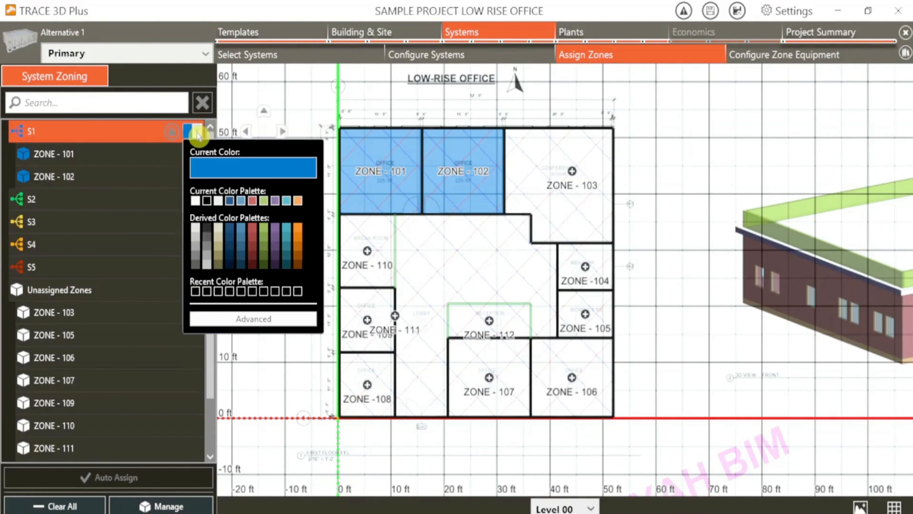
{"action": "left_click", "coordinate": [265, 229]}
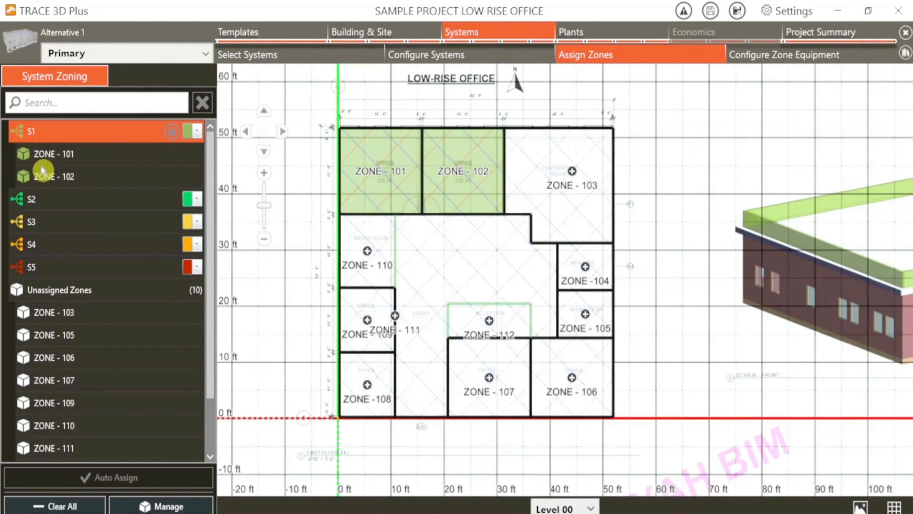
{"action": "left_click", "coordinate": [198, 202]}
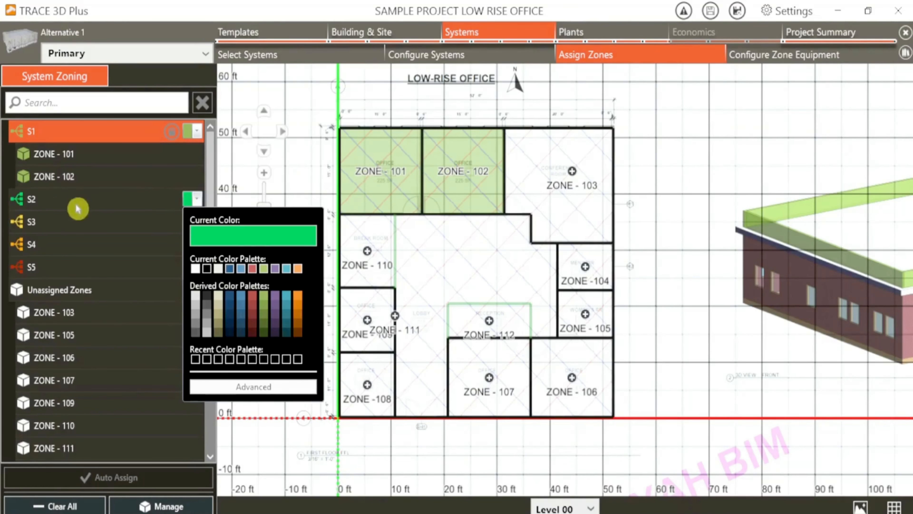
{"action": "left_click", "coordinate": [275, 317]}
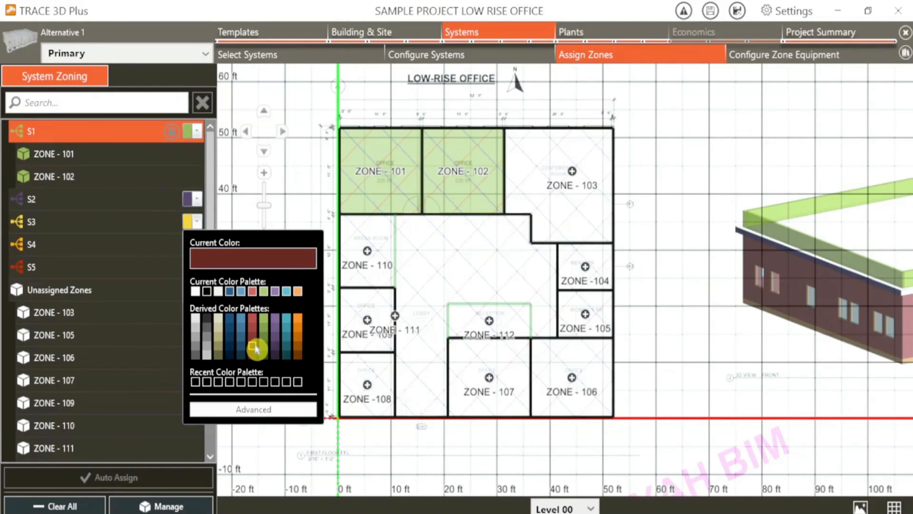
{"action": "left_click", "coordinate": [266, 351]}
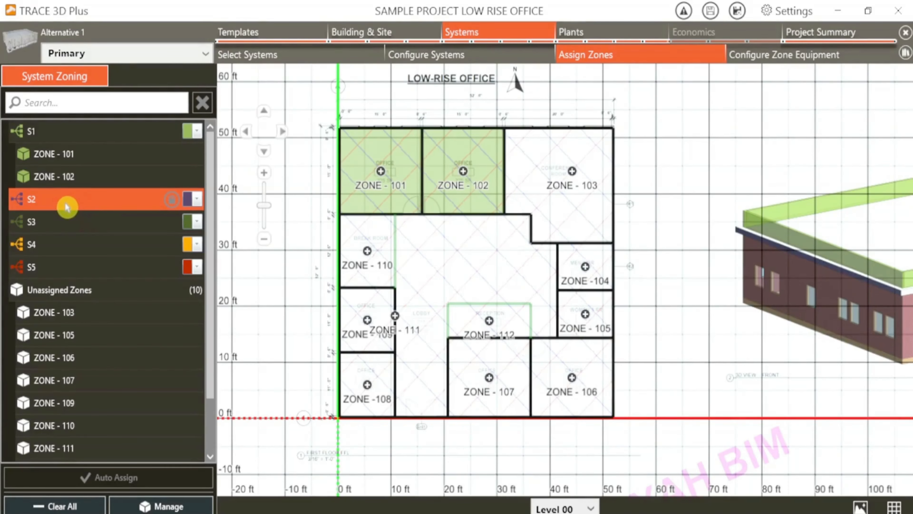
Step: Assign ZONE - 106 and ZONE - 107 to system S2, and ZONE -108 and ZONE - 109 to system S3
{"action": "left_click", "coordinate": [571, 377]}
{"action": "left_click", "coordinate": [495, 377]}
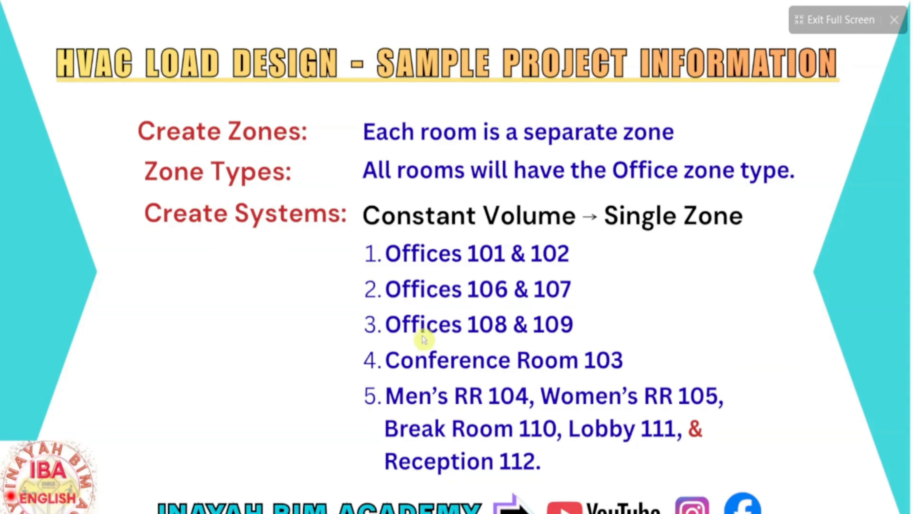
{"action": "left_click", "coordinate": [69, 269]}
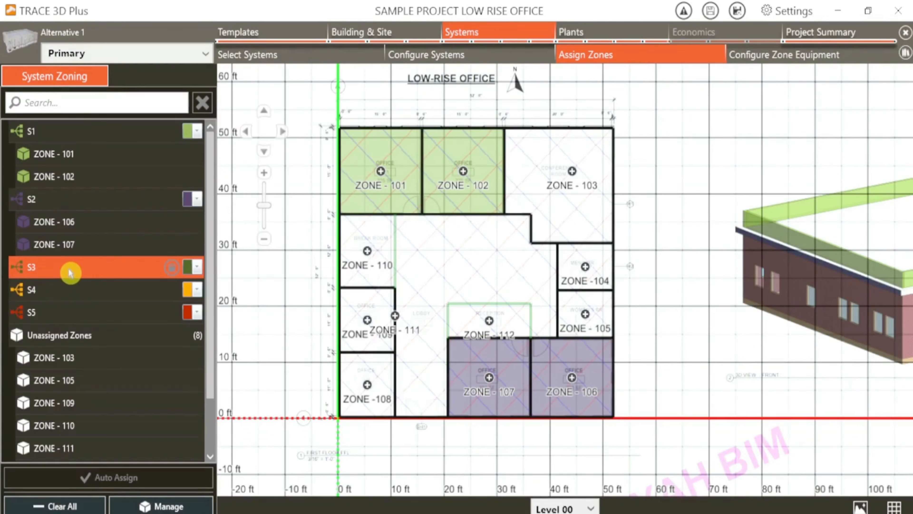
{"action": "left_click", "coordinate": [370, 388]}
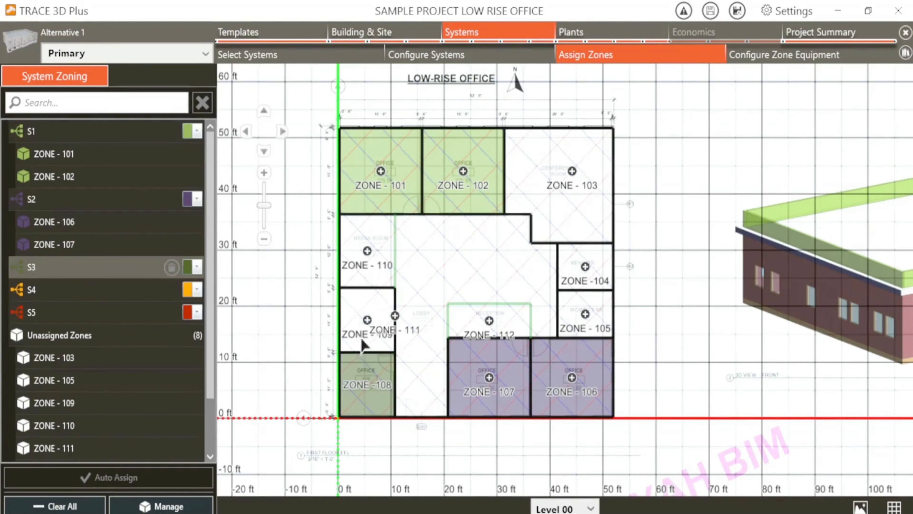
{"action": "scroll", "coordinate": [364, 360], "scroll_direction": "up", "scroll_amount": 5}
{"action": "left_click", "coordinate": [365, 291]}
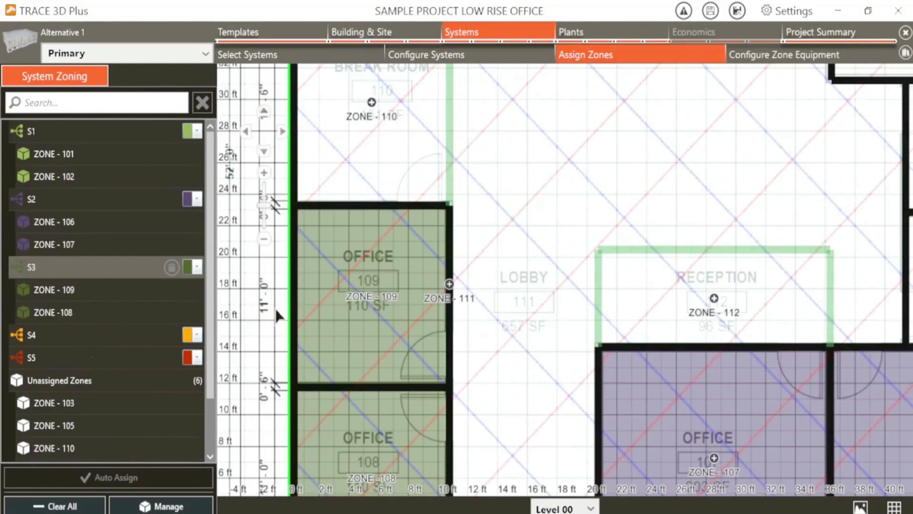
Step: Assign the conference room's ZONE - 103 to system S4
{"action": "scroll", "coordinate": [61, 290], "scroll_direction": "down", "scroll_amount": 1}
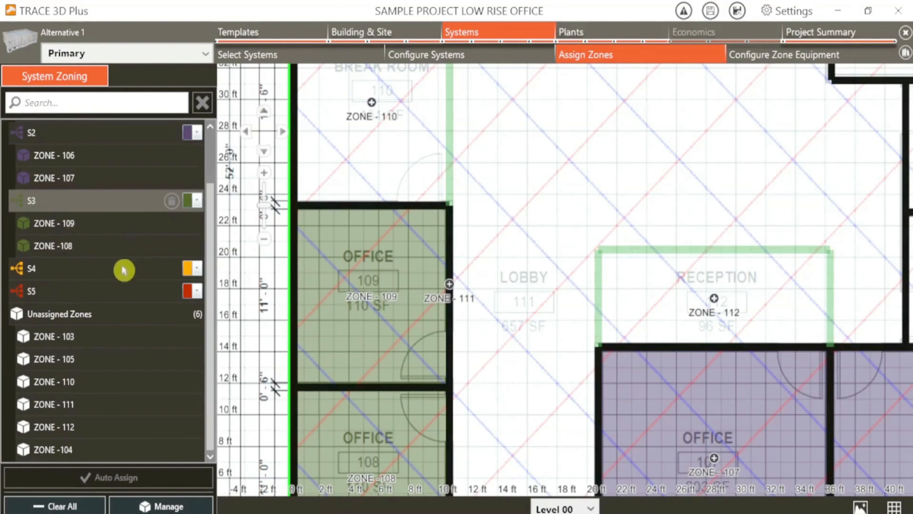
{"action": "scroll", "coordinate": [340, 333], "scroll_direction": "down", "scroll_amount": 5}
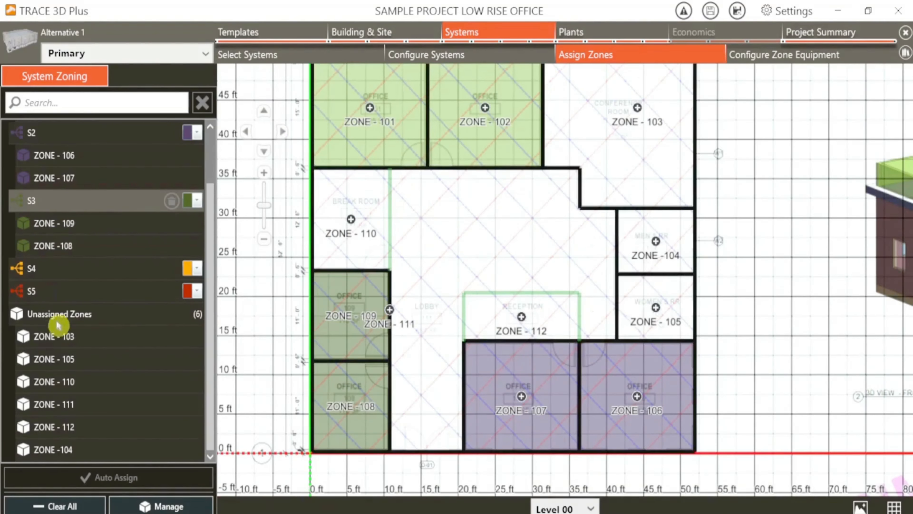
{"action": "left_click", "coordinate": [35, 274]}
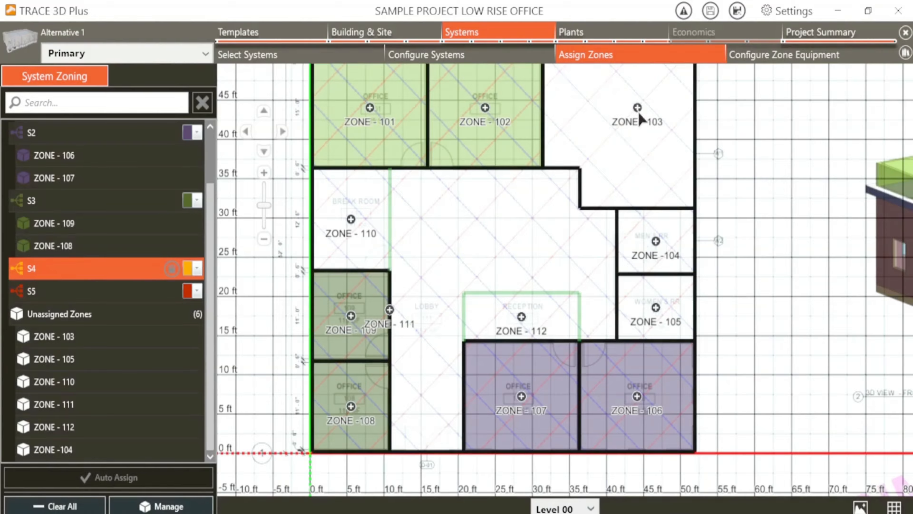
{"action": "left_click", "coordinate": [643, 141]}
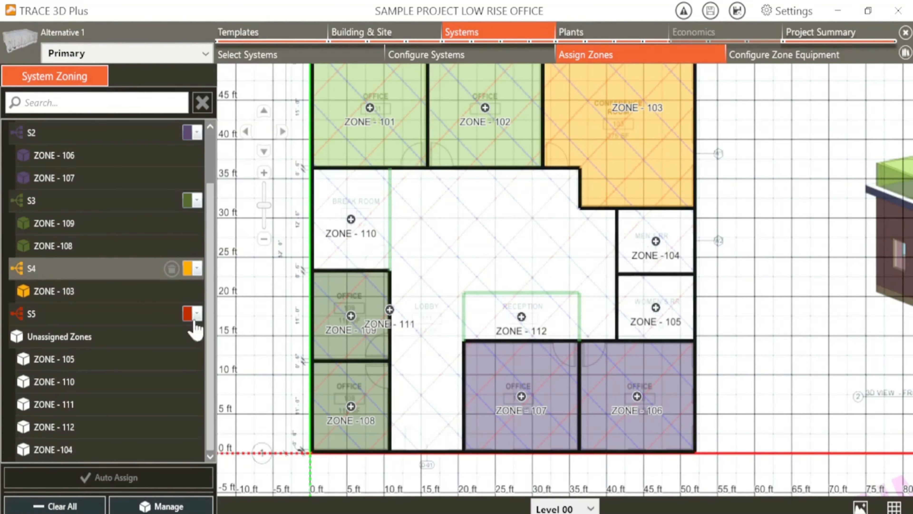
Step: Assign the restroom, break room, lobby and reception zones (104, 105, 110, 111 and 112) to system S5
{"action": "left_click", "coordinate": [66, 322]}
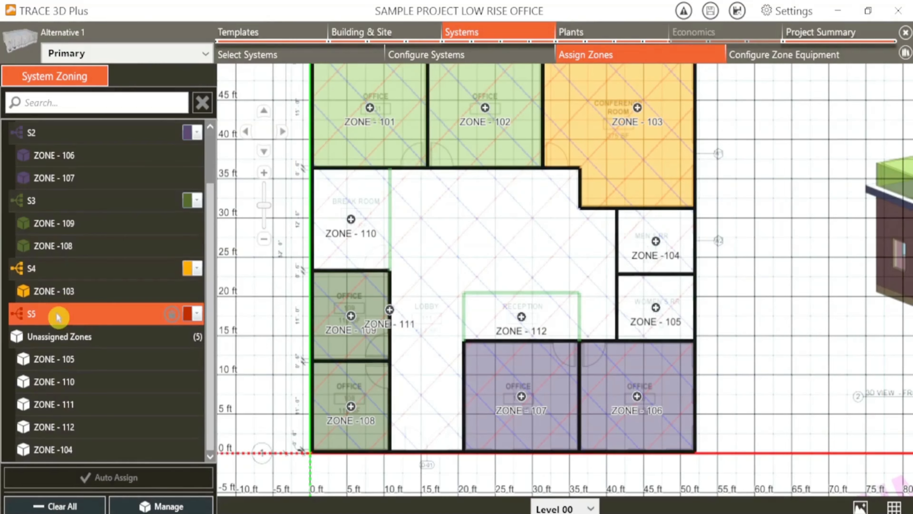
{"action": "left_click", "coordinate": [353, 218]}
{"action": "left_click", "coordinate": [501, 234]}
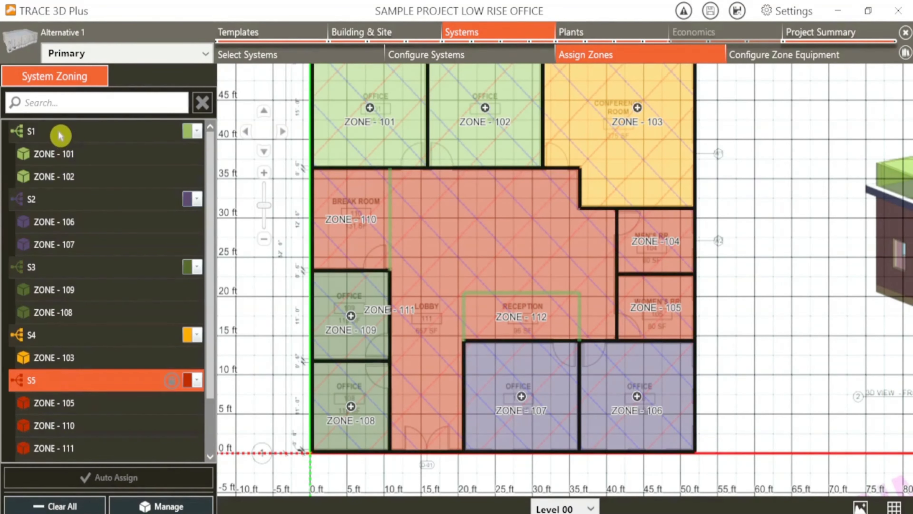
Step: Collapse the zone lists under systems S1 to S5
{"action": "left_click", "coordinate": [60, 133]}
{"action": "left_click", "coordinate": [61, 154]}
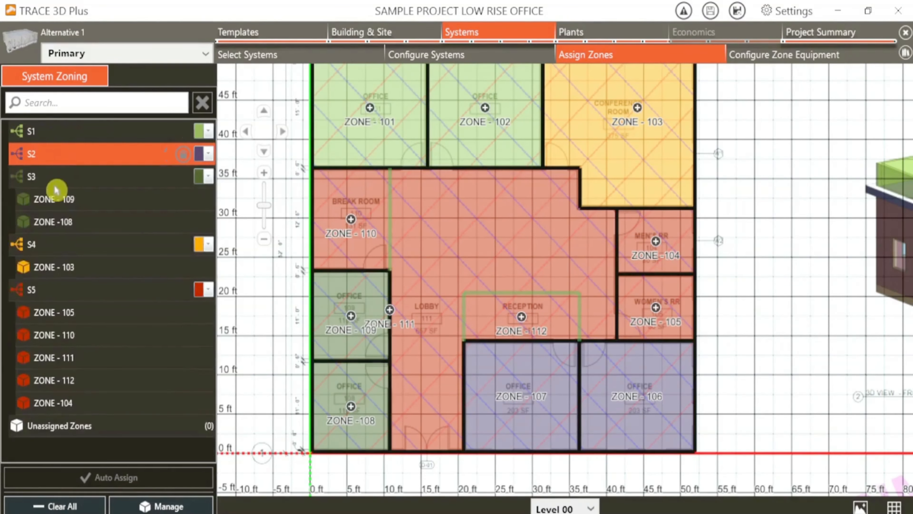
{"action": "left_click", "coordinate": [61, 177]}
{"action": "left_click", "coordinate": [53, 200]}
{"action": "left_click", "coordinate": [53, 227]}
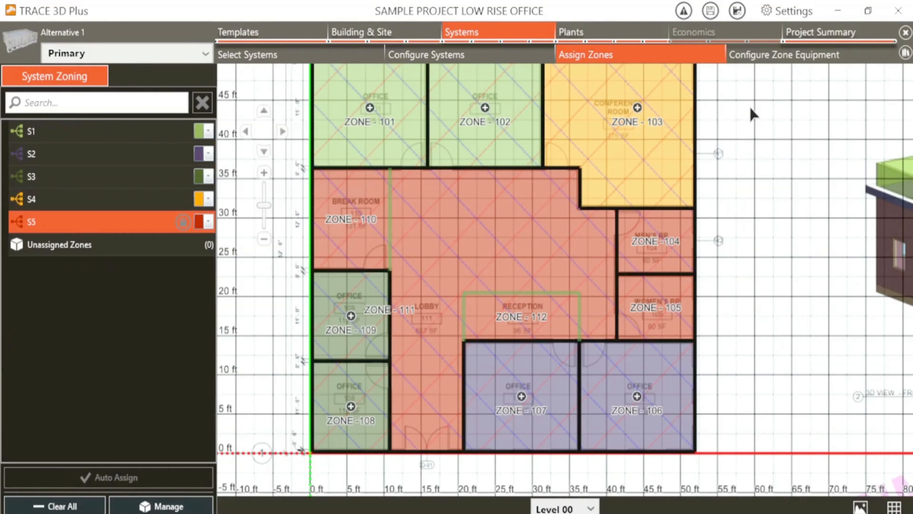
Step: Save the low-rise office project
{"action": "left_click", "coordinate": [711, 12]}
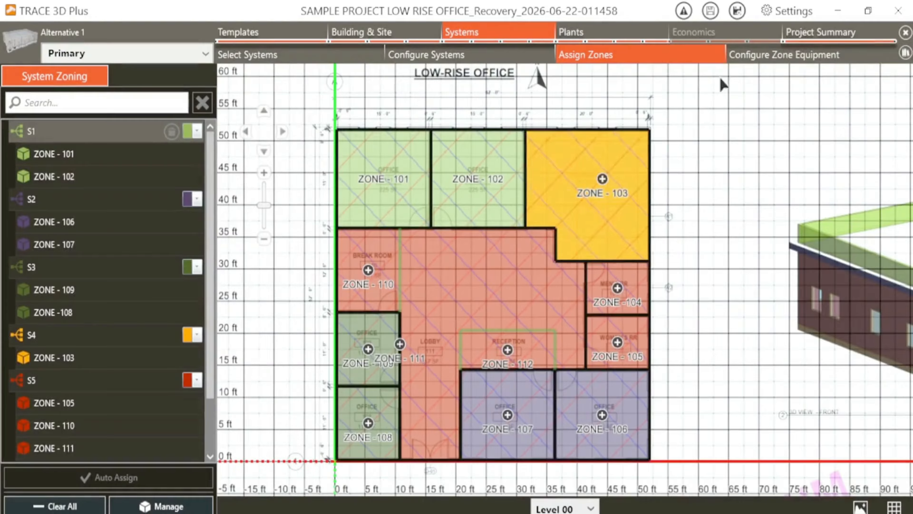
Step: Review the project summary of Alternative 1, from the templates and weather through to the simulation settings
{"action": "left_click", "coordinate": [835, 34]}
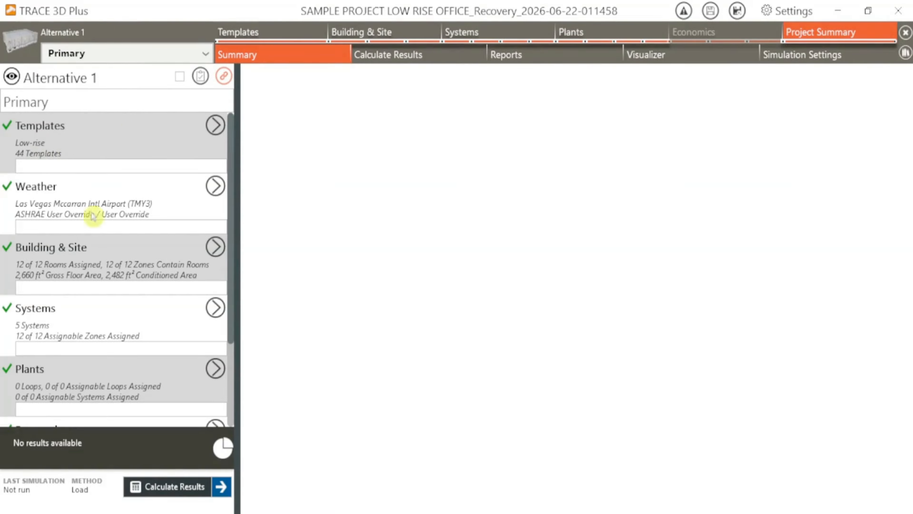
{"action": "scroll", "coordinate": [50, 320], "scroll_direction": "down", "scroll_amount": 3}
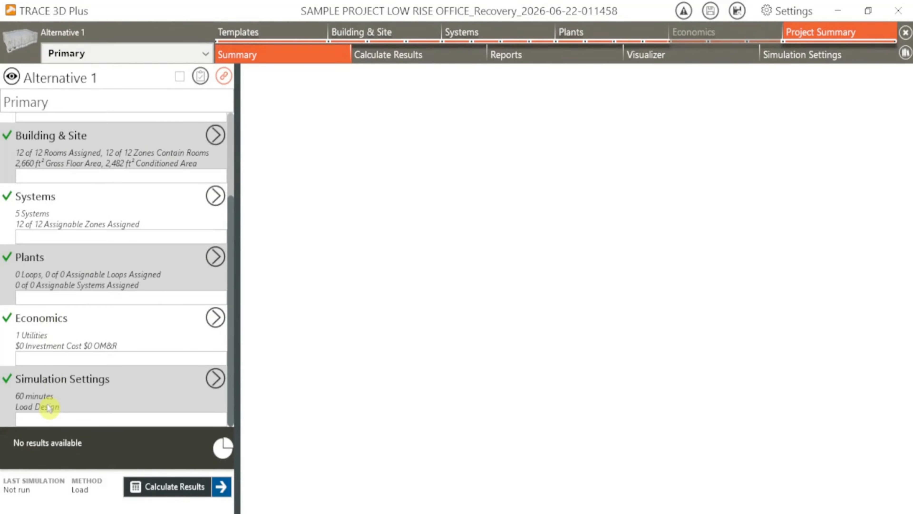
{"action": "scroll", "coordinate": [54, 389], "scroll_direction": "up", "scroll_amount": 3}
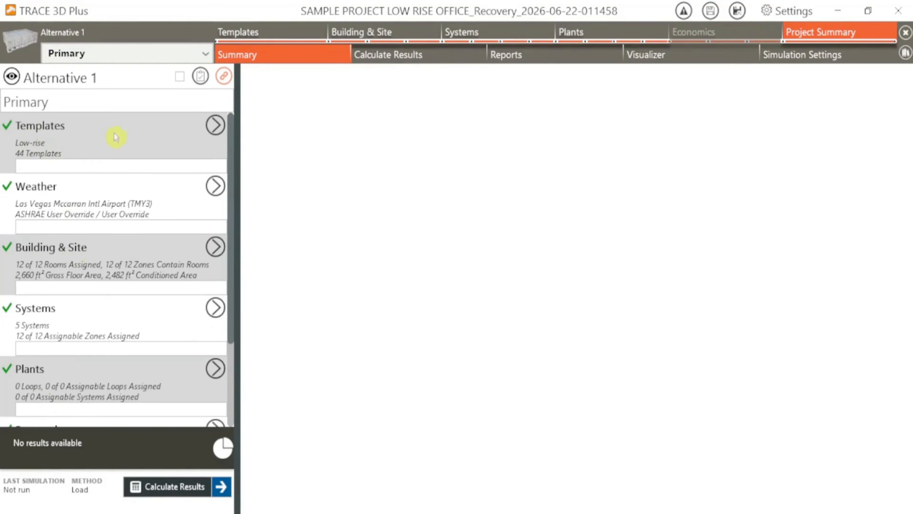
{"action": "scroll", "coordinate": [30, 198], "scroll_direction": "down", "scroll_amount": 2}
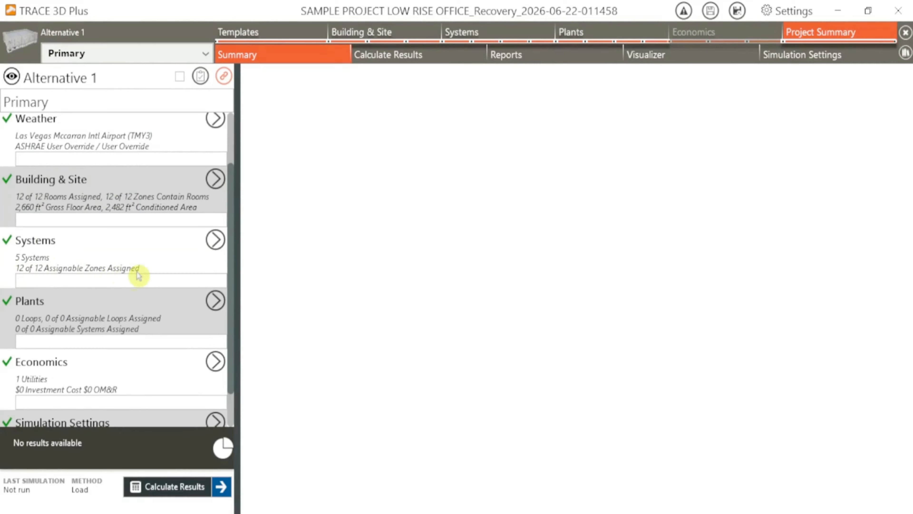
{"action": "scroll", "coordinate": [93, 171], "scroll_direction": "up", "scroll_amount": 2}
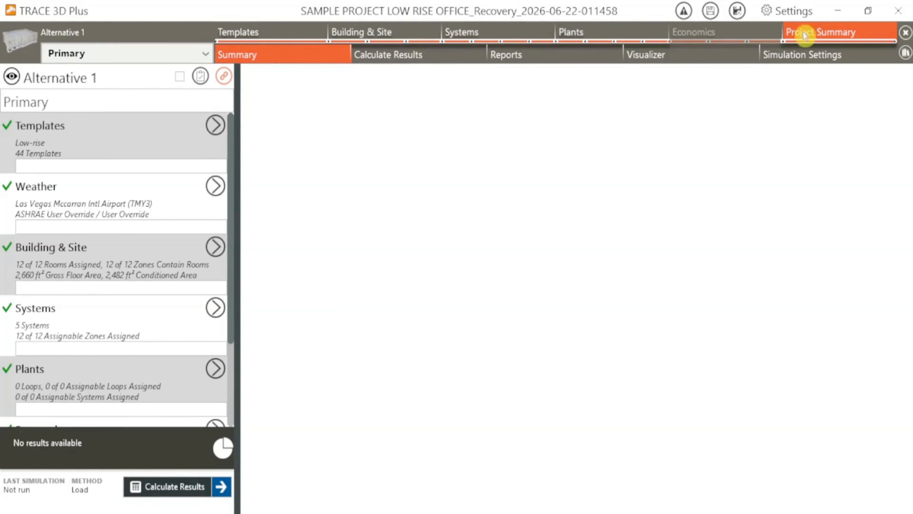
{"action": "scroll", "coordinate": [123, 217], "scroll_direction": "down", "scroll_amount": 3}
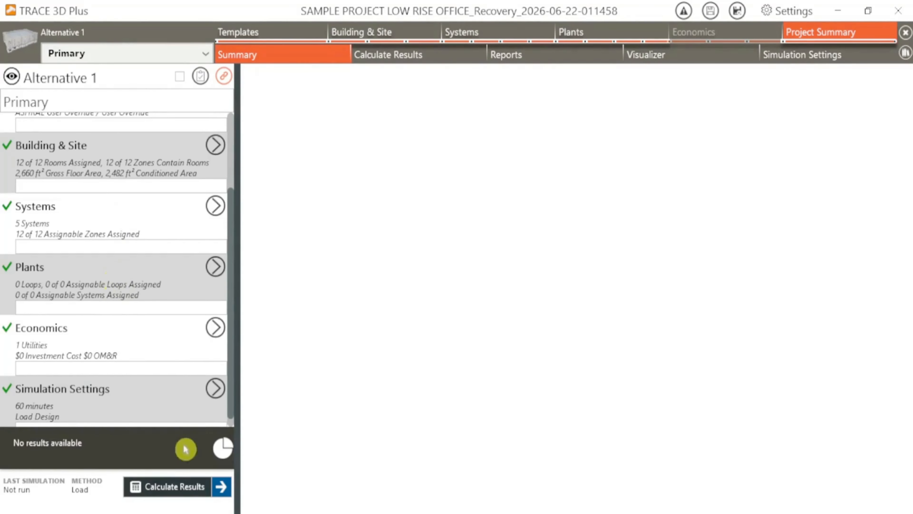
Step: Run the Load Design analysis for the Primary alternative
{"action": "left_click", "coordinate": [394, 56]}
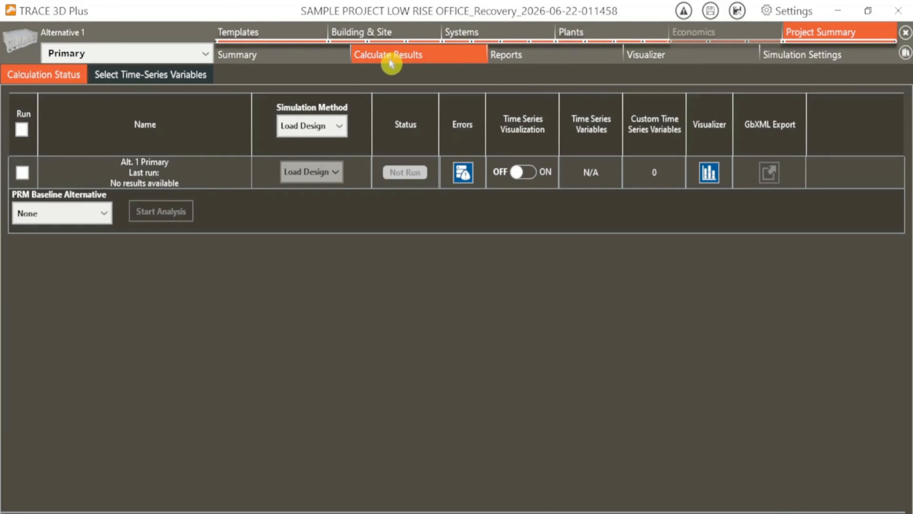
{"action": "left_click", "coordinate": [23, 176]}
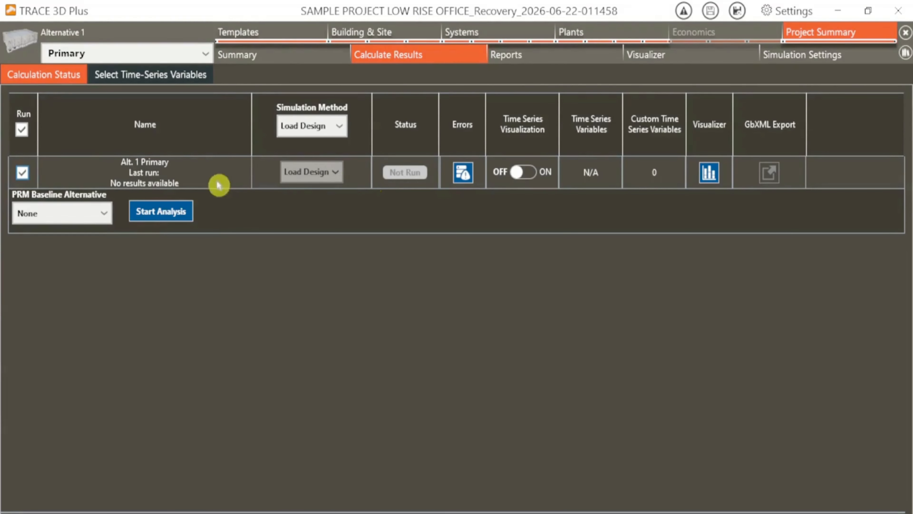
{"action": "left_click", "coordinate": [152, 216]}
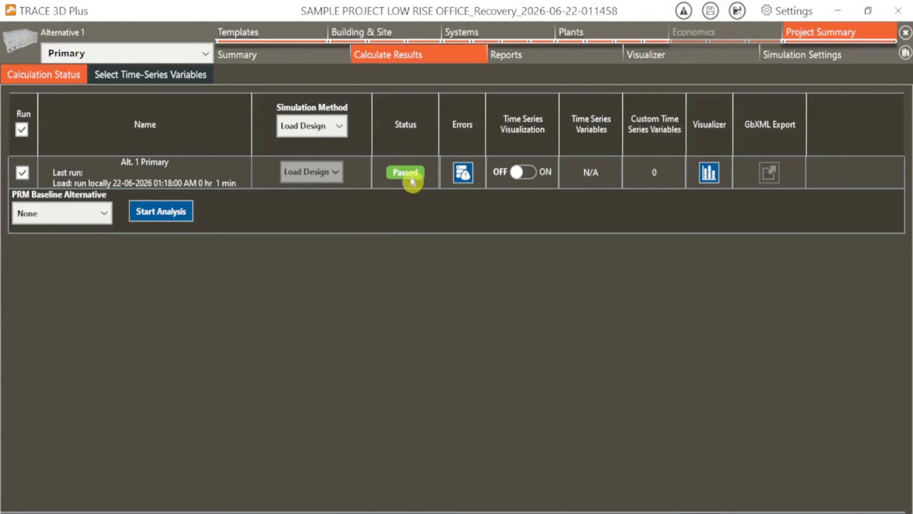
Step: Preview the Zone Clg & Htg Loads by Component load report for the Primary alternative
{"action": "left_click", "coordinate": [502, 61]}
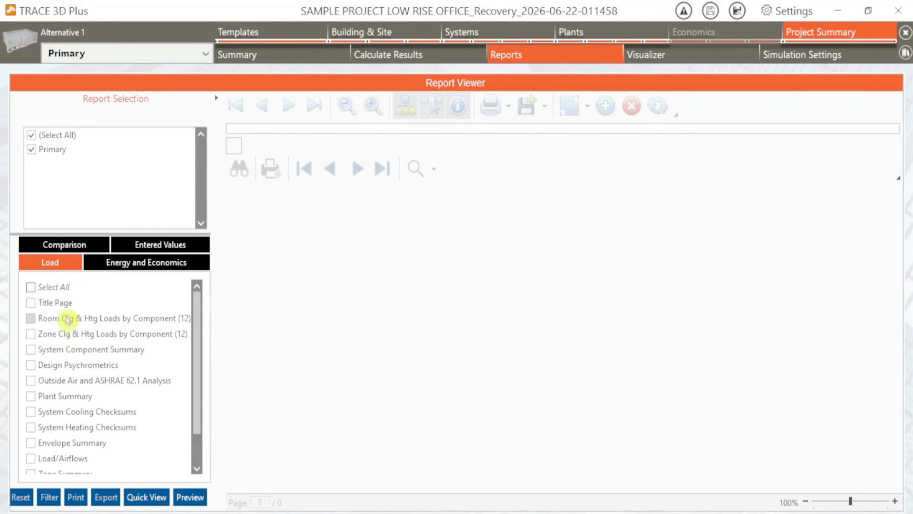
{"action": "scroll", "coordinate": [74, 366], "scroll_direction": "down", "scroll_amount": 2}
{"action": "scroll", "coordinate": [74, 410], "scroll_direction": "up", "scroll_amount": 2}
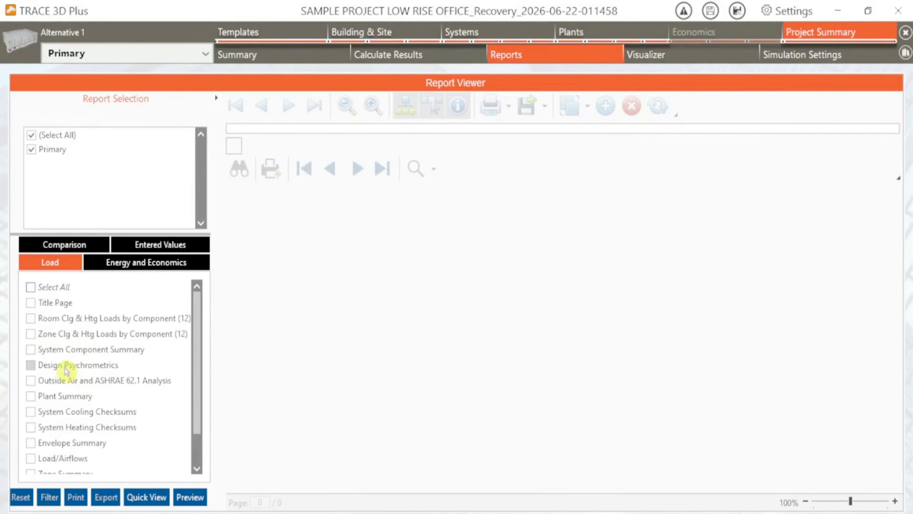
{"action": "scroll", "coordinate": [88, 394], "scroll_direction": "down", "scroll_amount": 1}
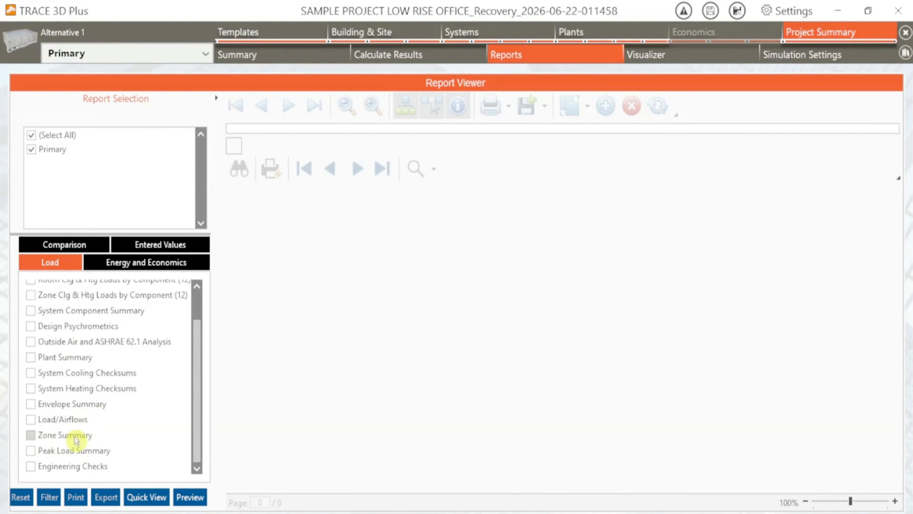
{"action": "scroll", "coordinate": [34, 424], "scroll_direction": "up", "scroll_amount": 1}
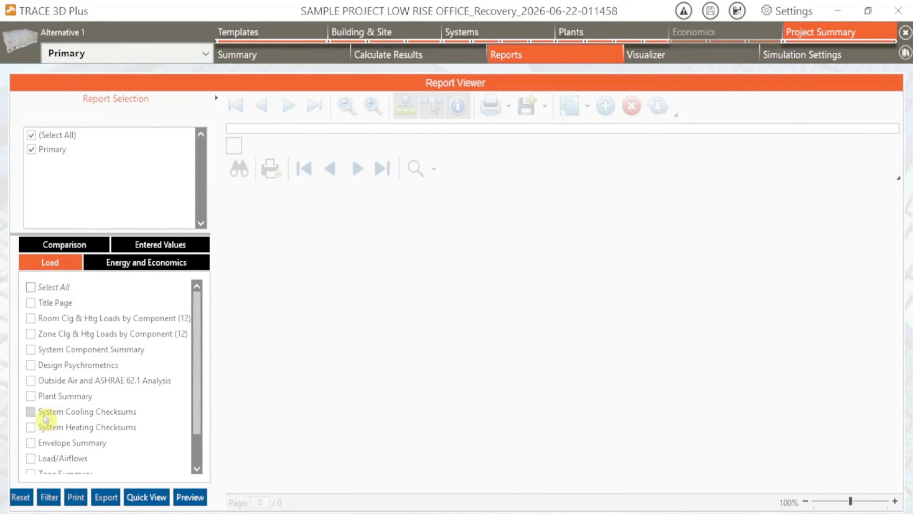
{"action": "left_click", "coordinate": [31, 334]}
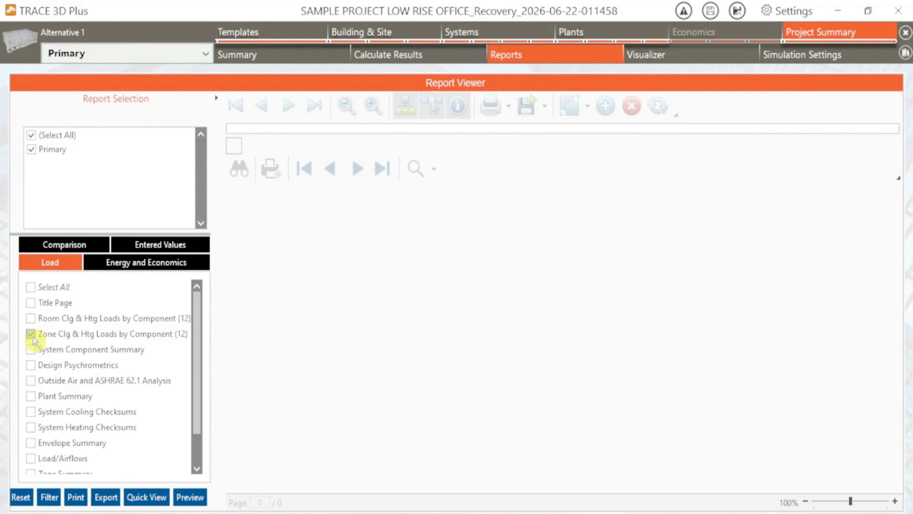
{"action": "left_click", "coordinate": [190, 497]}
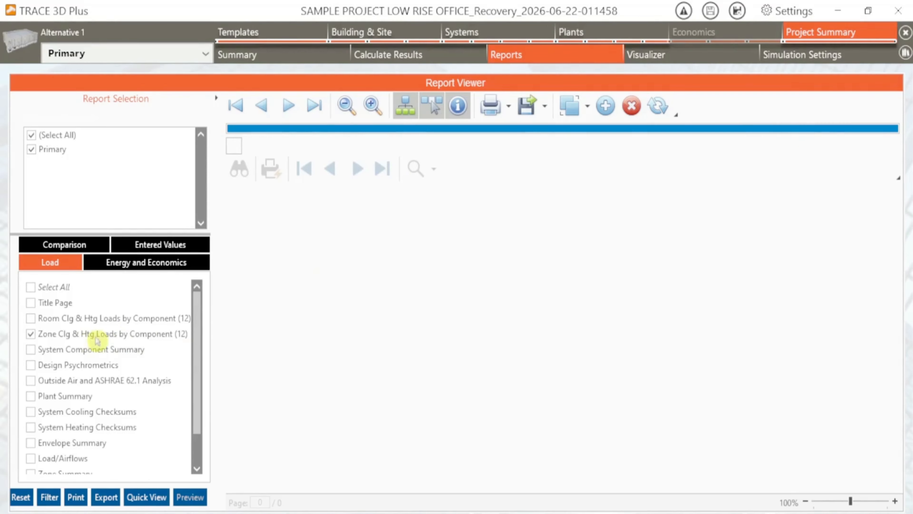
Step: View the zone load report pages for zones 102, 103 and 105
{"action": "left_click", "coordinate": [341, 323]}
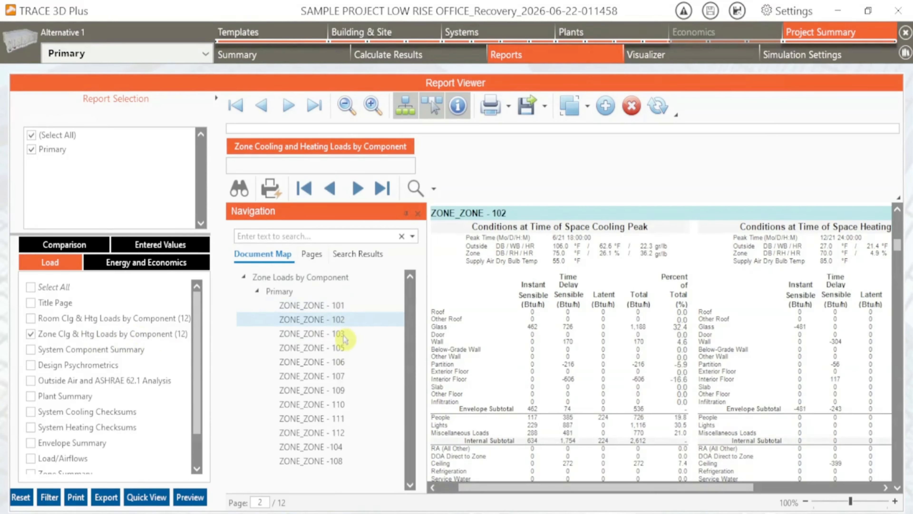
{"action": "left_click", "coordinate": [344, 336]}
{"action": "left_click", "coordinate": [348, 352]}
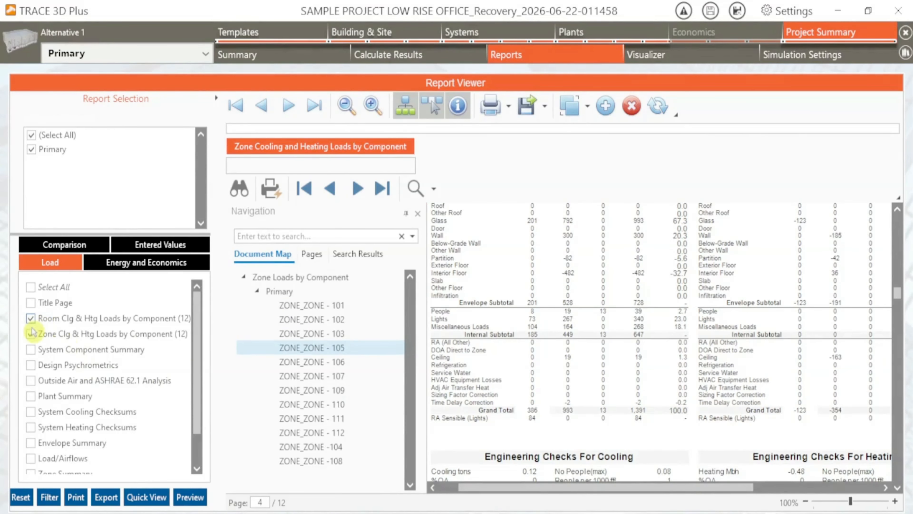
Step: Preview the Room Clg & Htg Loads by Component report and examine the pages for offices 106 and 107
{"action": "left_click", "coordinate": [190, 497]}
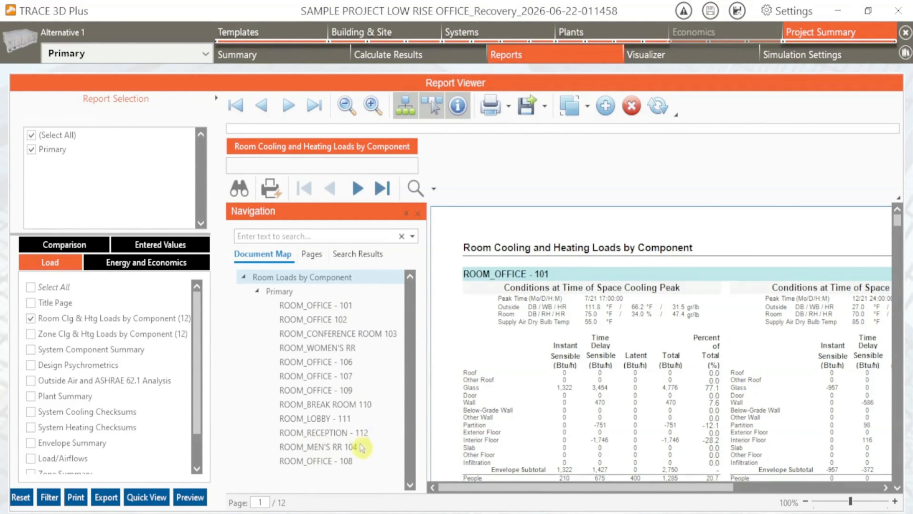
{"action": "left_click", "coordinate": [327, 363]}
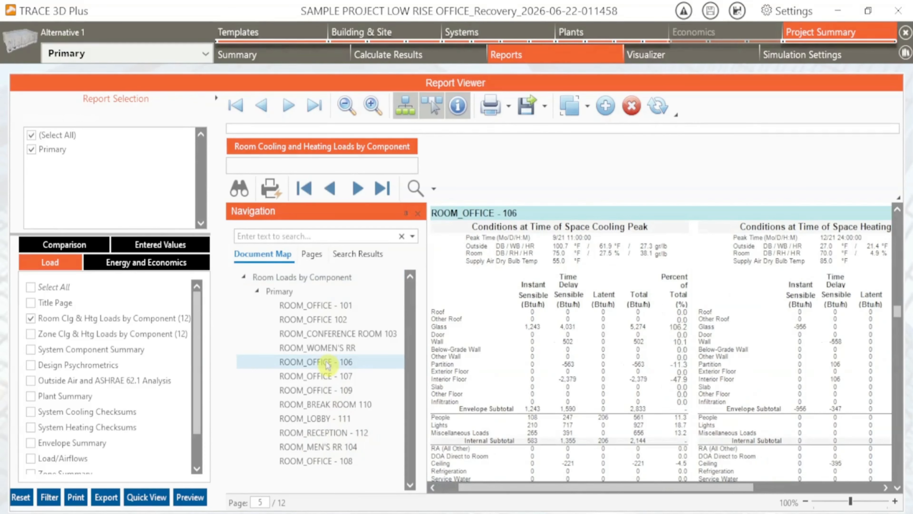
{"action": "left_click", "coordinate": [334, 376]}
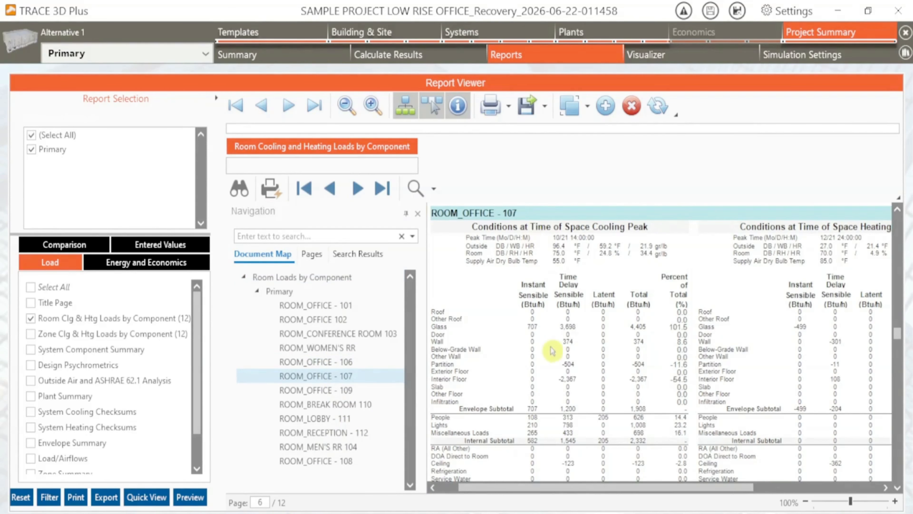
{"action": "scroll", "coordinate": [557, 462], "scroll_direction": "down", "scroll_amount": 4}
{"action": "left_click_drag", "start_coordinate": [541, 487], "coordinate": [667, 488]}
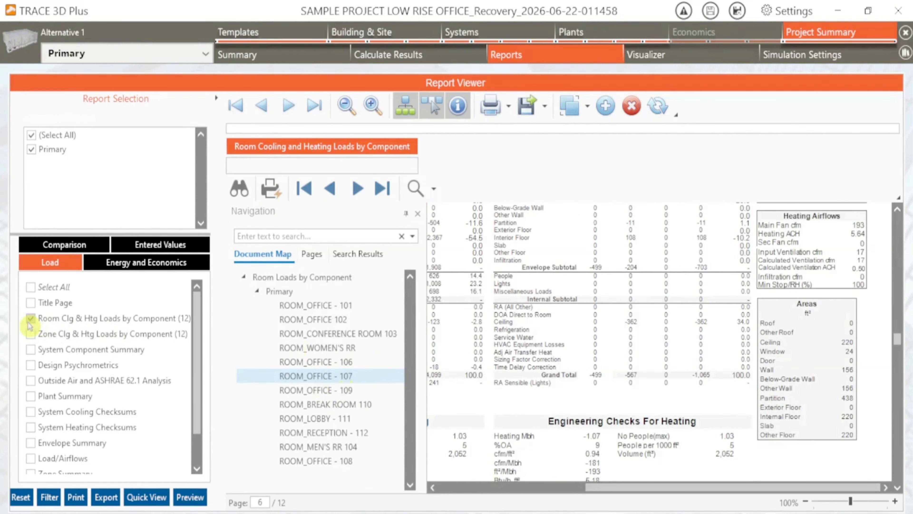
Step: Add the Zone Clg & Htg Loads by Component, Load/Airflows and Zone Summary reports to the selected room loads report
{"action": "left_click", "coordinate": [30, 334]}
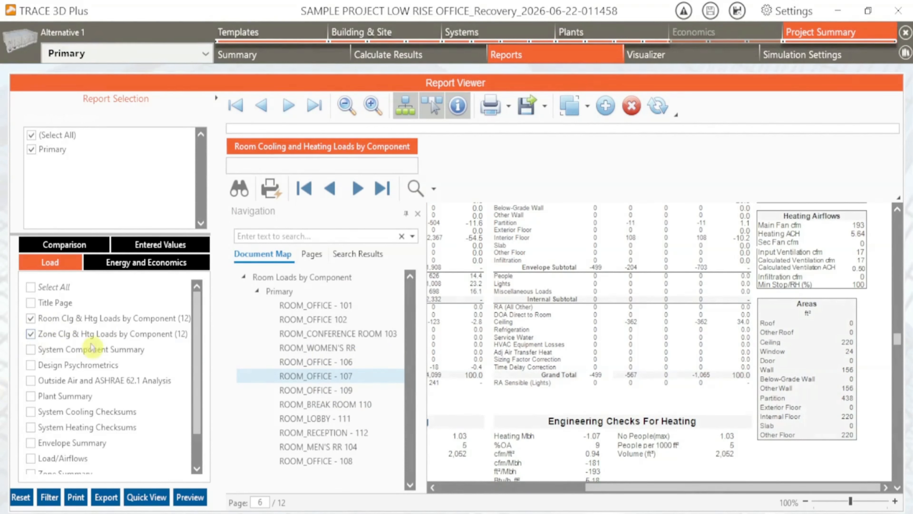
{"action": "scroll", "coordinate": [57, 430], "scroll_direction": "down", "scroll_amount": 1}
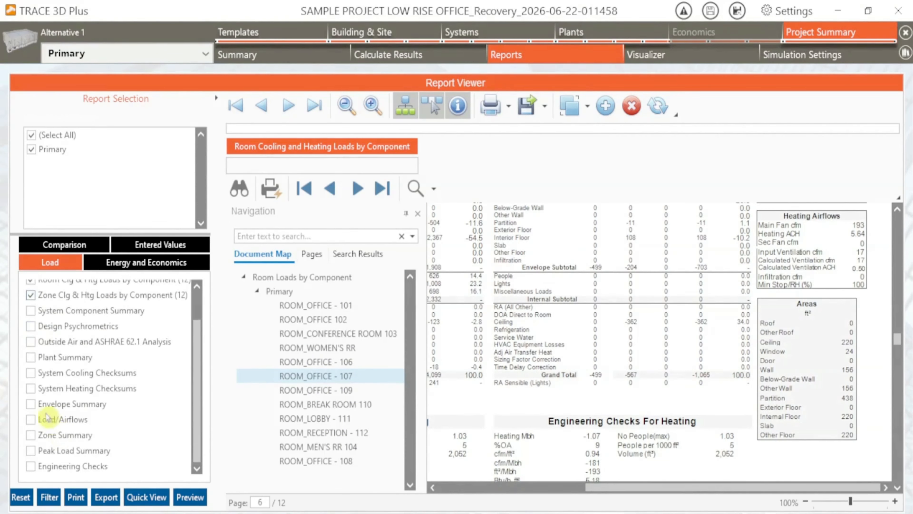
{"action": "left_click", "coordinate": [33, 423]}
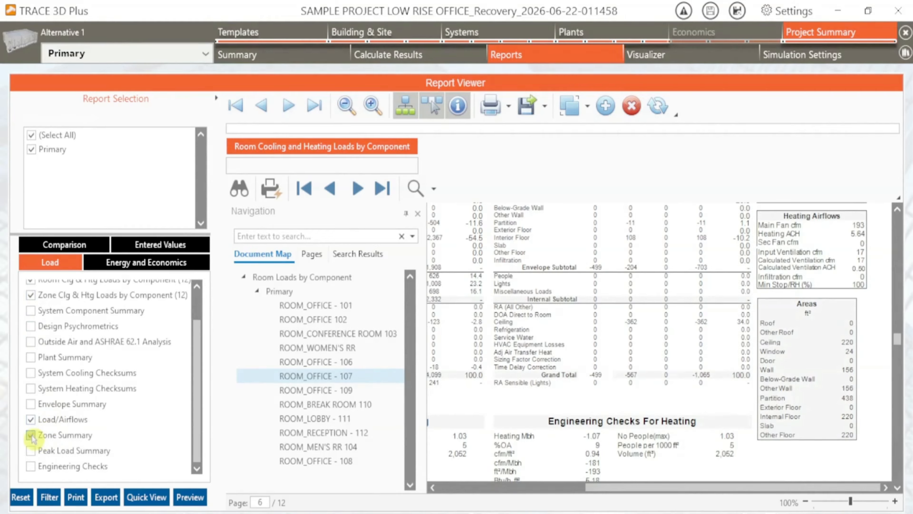
{"action": "scroll", "coordinate": [52, 316], "scroll_direction": "up", "scroll_amount": 1}
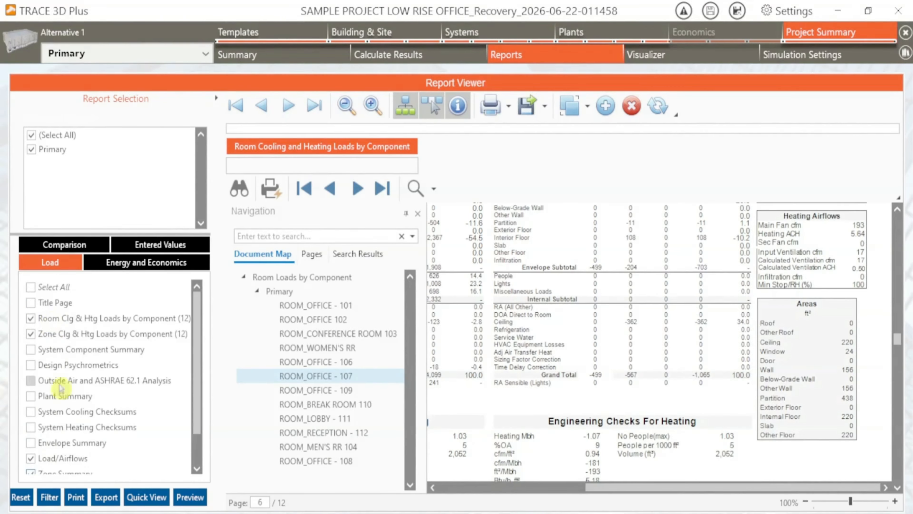
{"action": "scroll", "coordinate": [61, 388], "scroll_direction": "down", "scroll_amount": 1}
Step: Export the selected load reports as separate pdf files to the TRACE 3D Plus Projects folder
{"action": "left_click", "coordinate": [105, 497]}
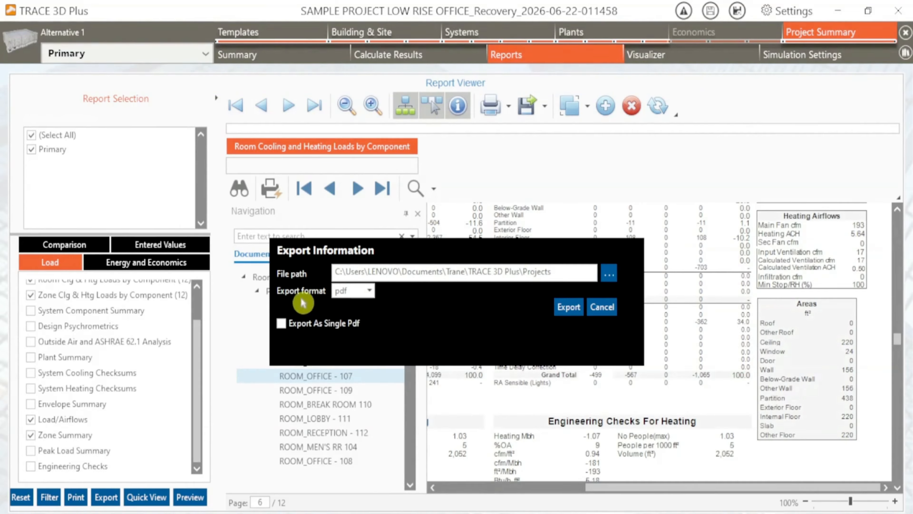
{"action": "left_click", "coordinate": [370, 291]}
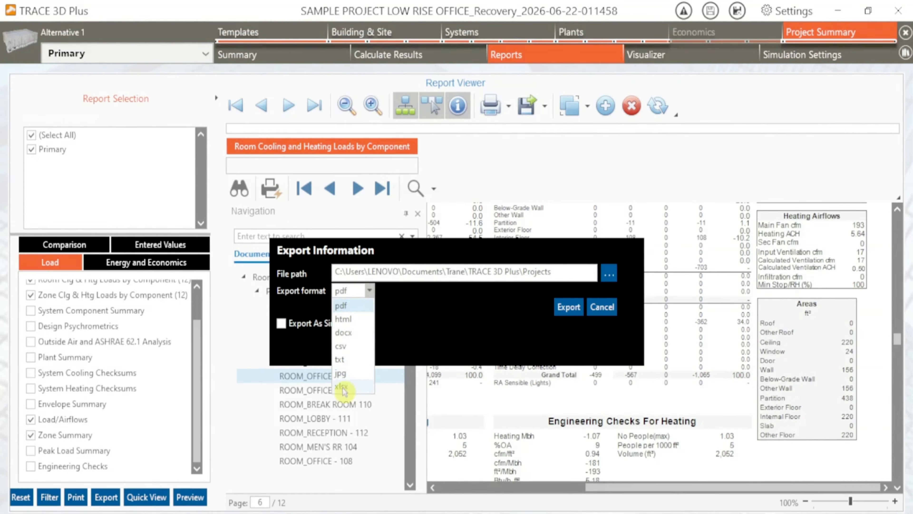
{"action": "left_click", "coordinate": [354, 307]}
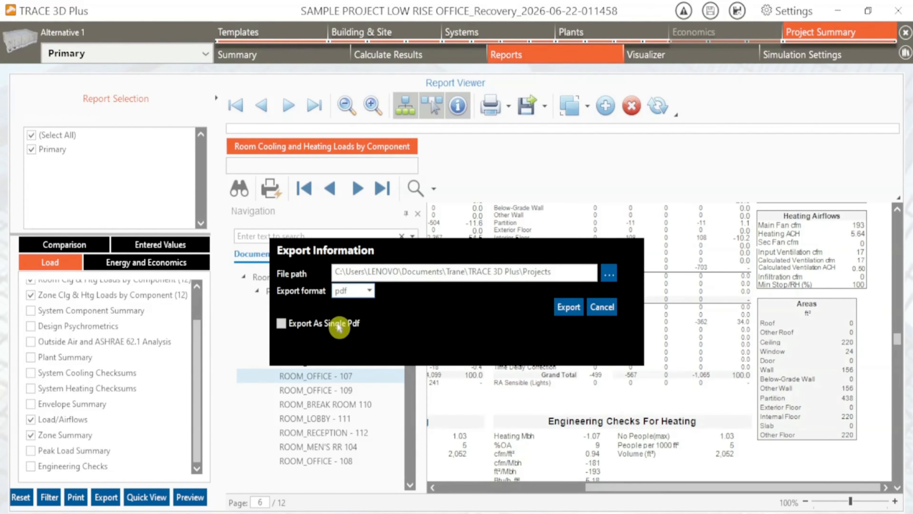
{"action": "left_click", "coordinate": [286, 328]}
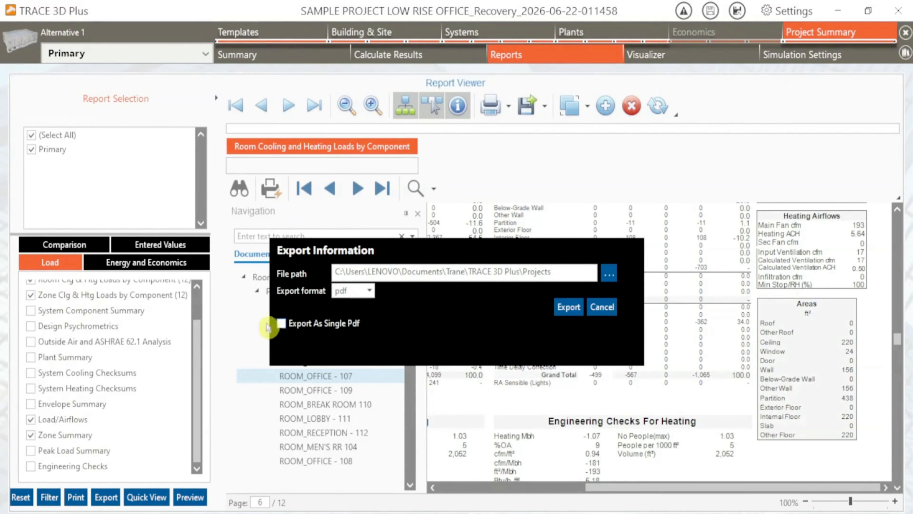
{"action": "left_click", "coordinate": [568, 307]}
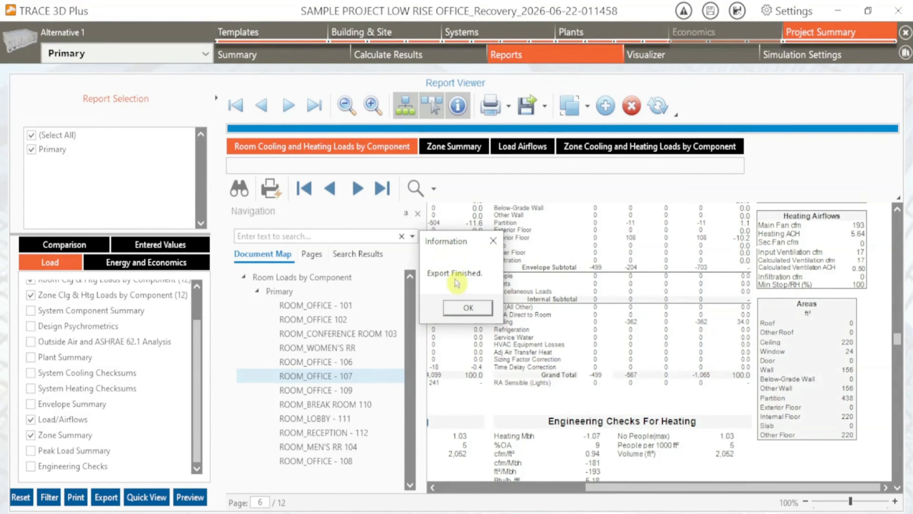
{"action": "left_click_drag", "start_coordinate": [445, 244], "coordinate": [446, 222]}
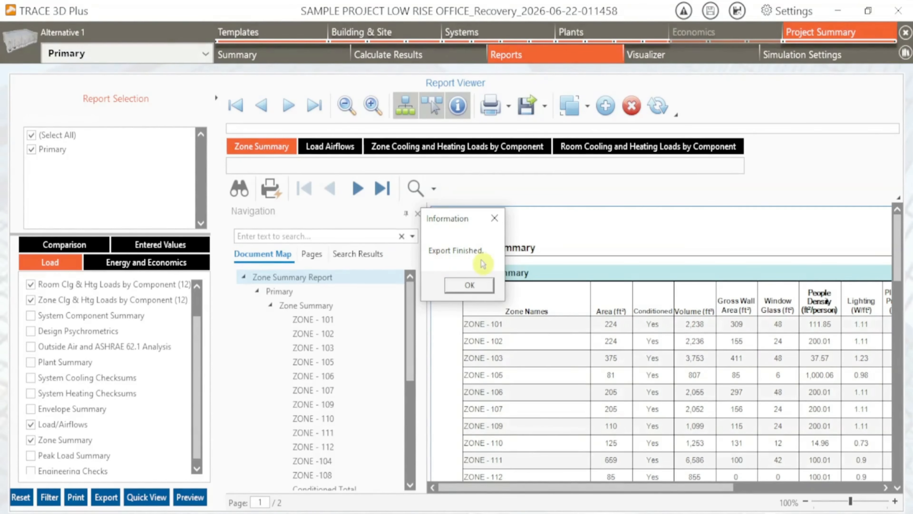
{"action": "left_click", "coordinate": [471, 287]}
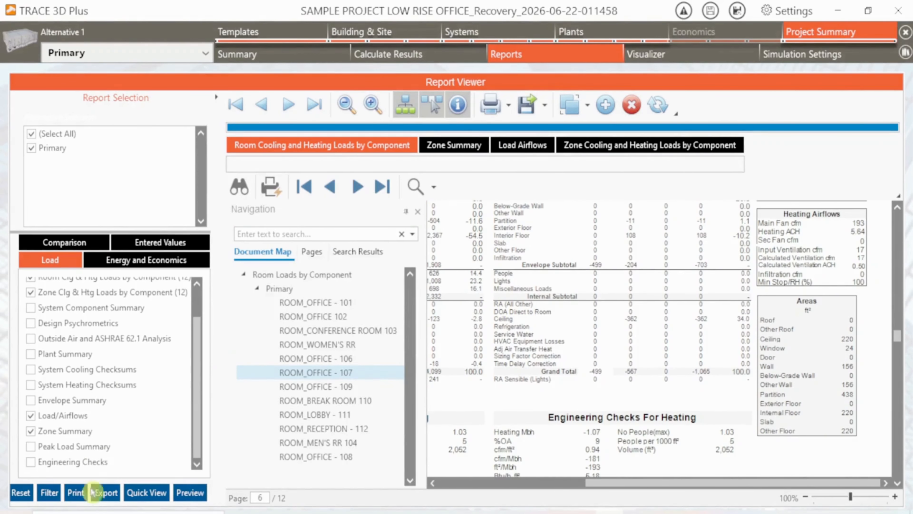
Step: Export the four selected load reports in xlsx format to the TRACE 3D Plus Projects folder
{"action": "left_click", "coordinate": [104, 493]}
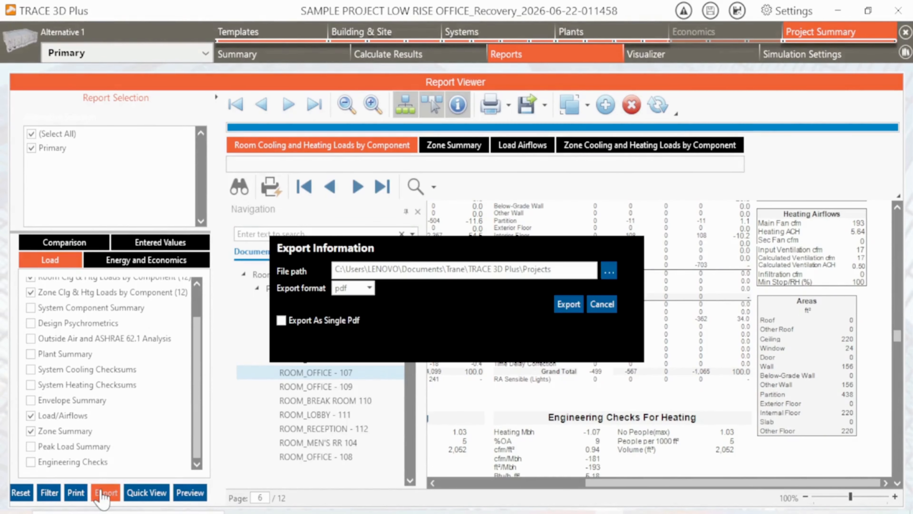
{"action": "left_click", "coordinate": [367, 289]}
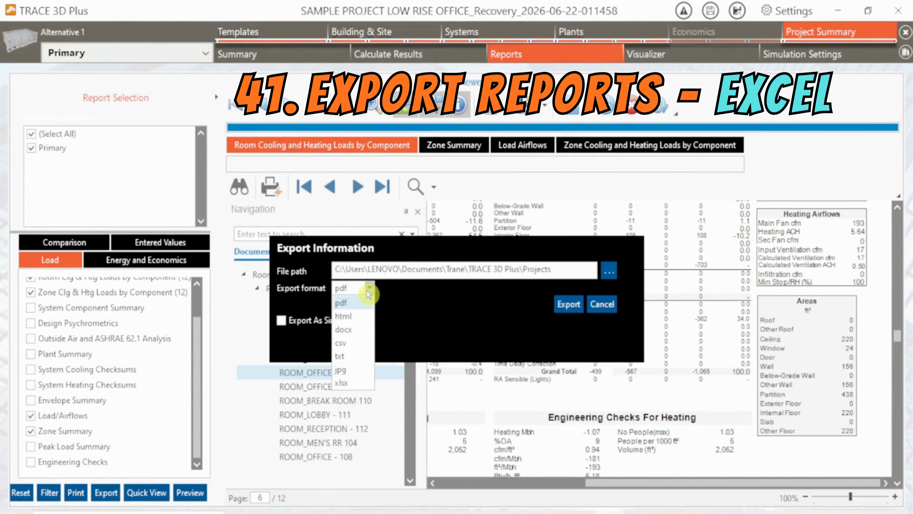
{"action": "left_click", "coordinate": [351, 383]}
{"action": "scroll", "coordinate": [81, 332], "scroll_direction": "up", "scroll_amount": 1}
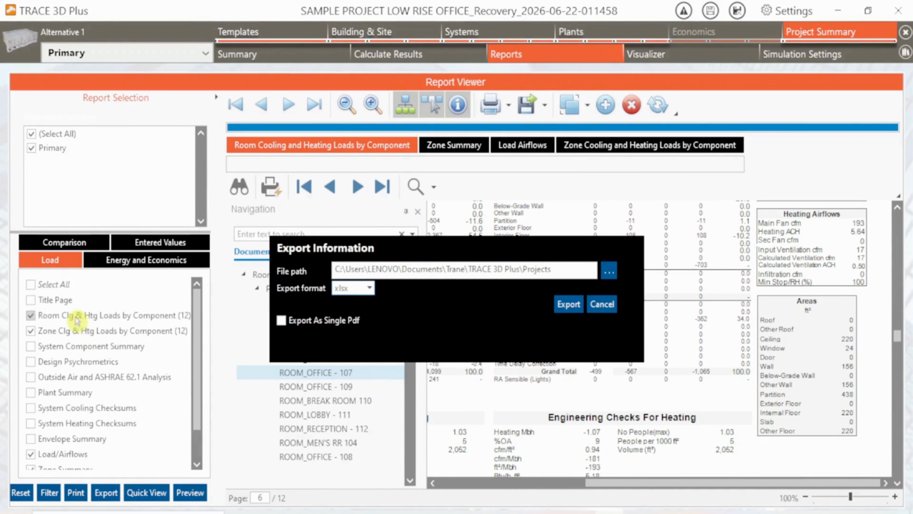
{"action": "scroll", "coordinate": [77, 320], "scroll_direction": "down", "scroll_amount": 1}
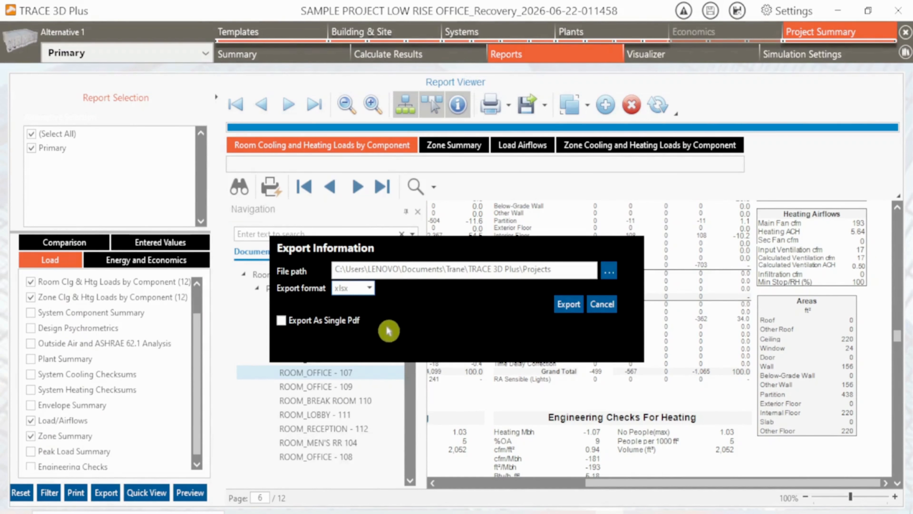
{"action": "left_click", "coordinate": [566, 309]}
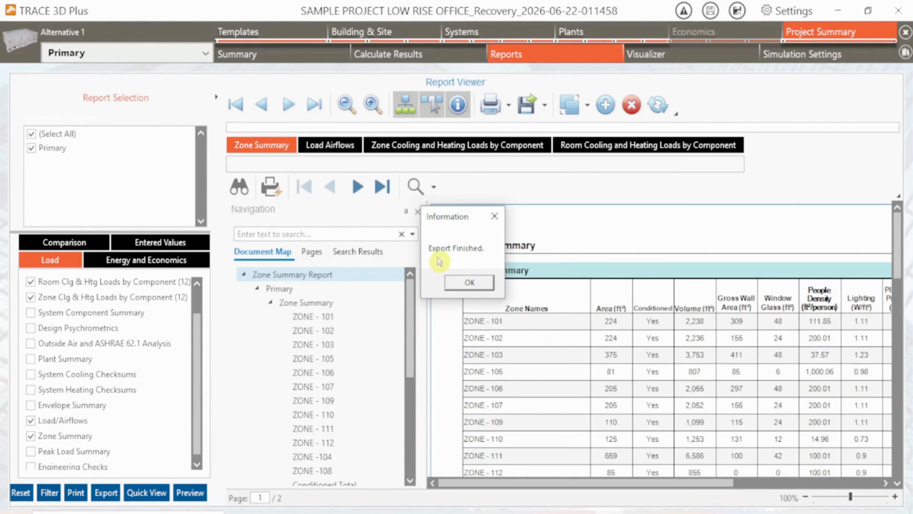
{"action": "left_click", "coordinate": [469, 282]}
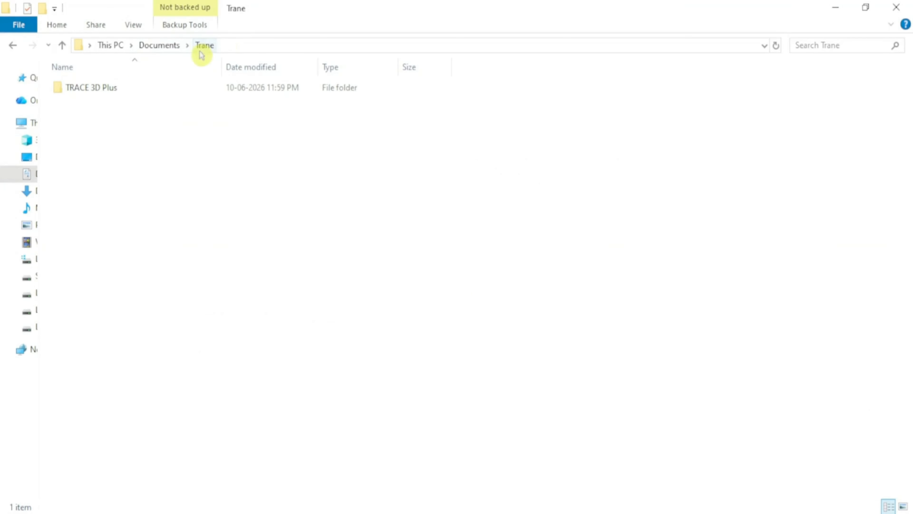
Step: Check the exported PDF and XLSX report files in the Trane\TRACE 3D Plus\Projects folder in File Explorer, then return to TRACE 3D Plus
{"action": "double_click", "coordinate": [92, 90]}
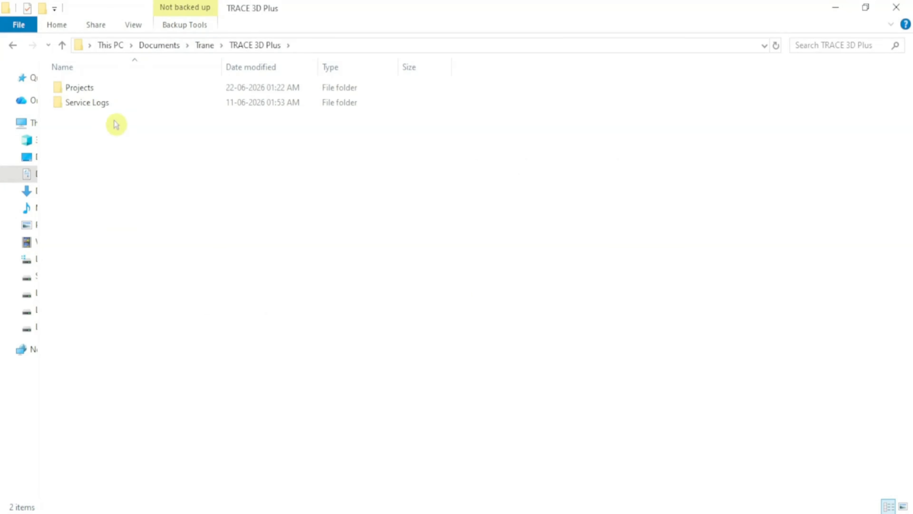
{"action": "double_click", "coordinate": [92, 89]}
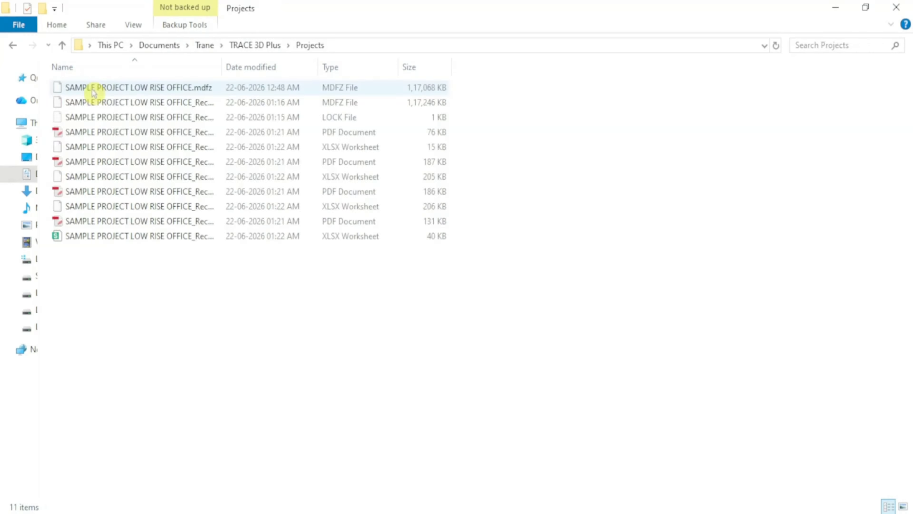
{"action": "double_click", "coordinate": [221, 69]}
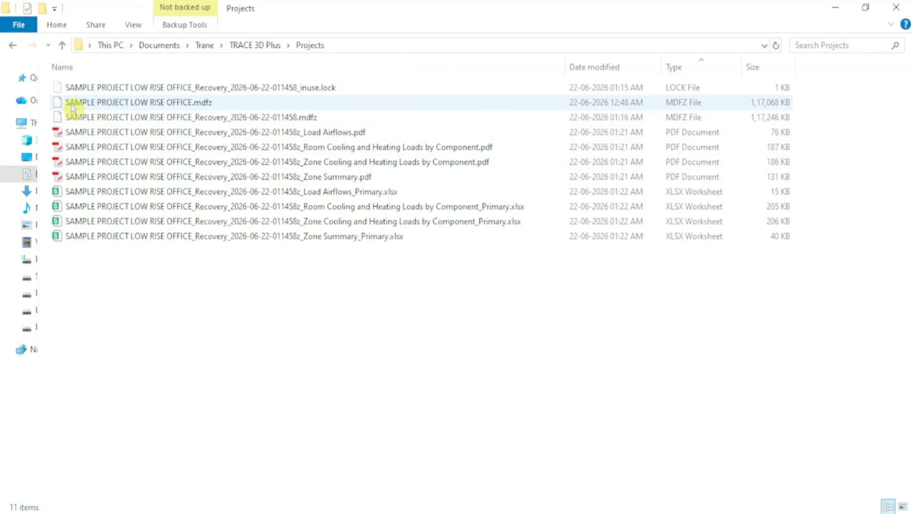
{"action": "left_click", "coordinate": [115, 105]}
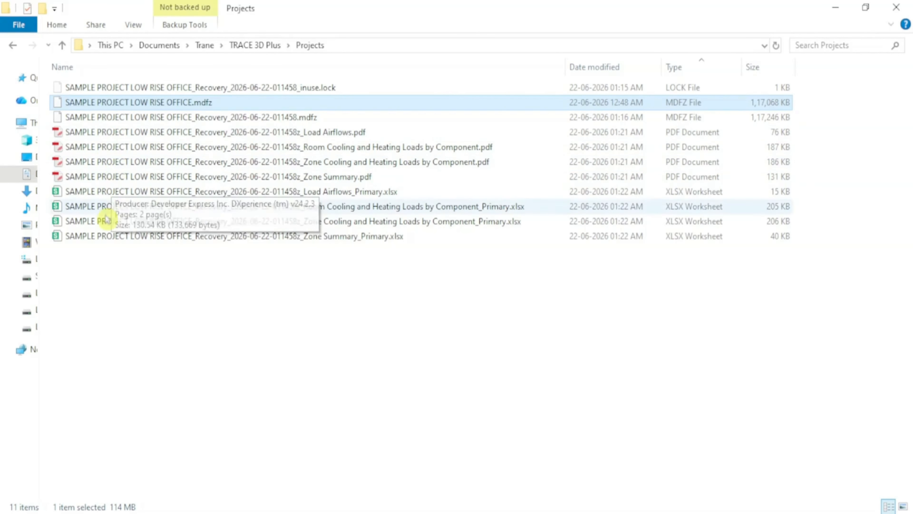
{"action": "left_click_drag", "start_coordinate": [120, 261], "coordinate": [80, 194]}
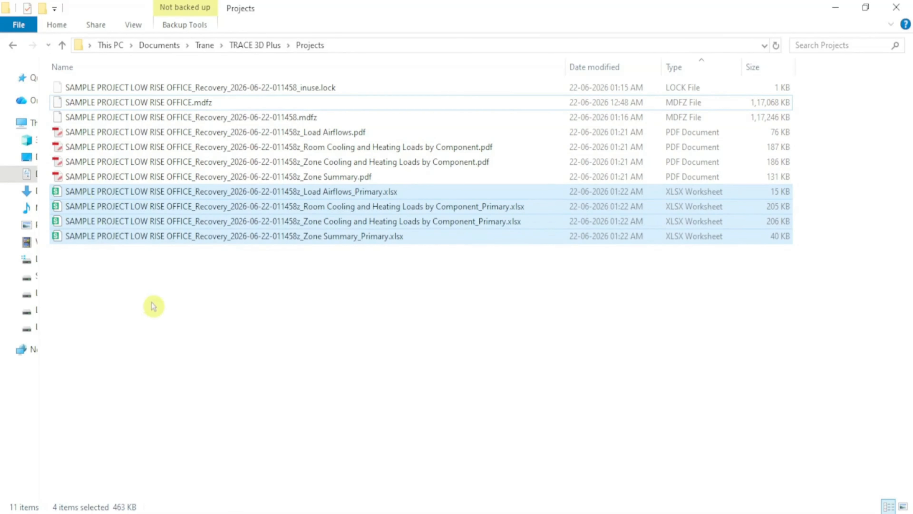
{"action": "key", "text": "alt+Tab"}
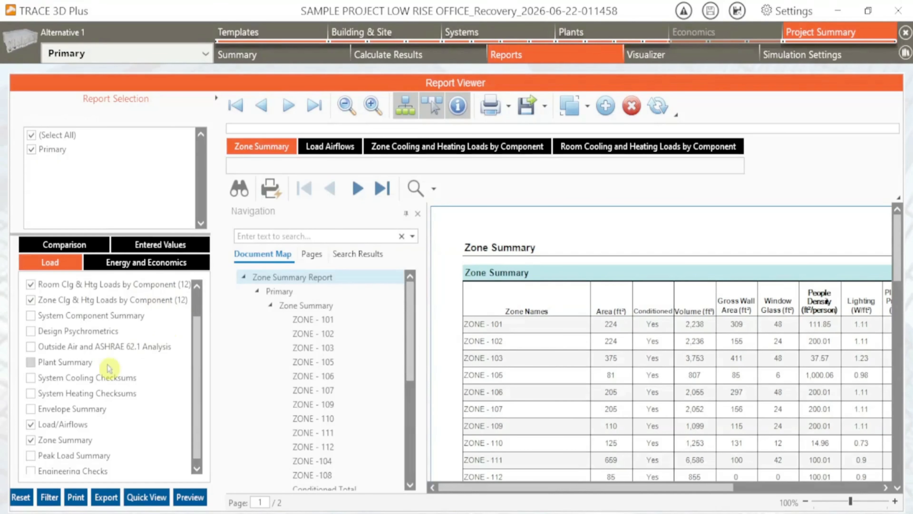